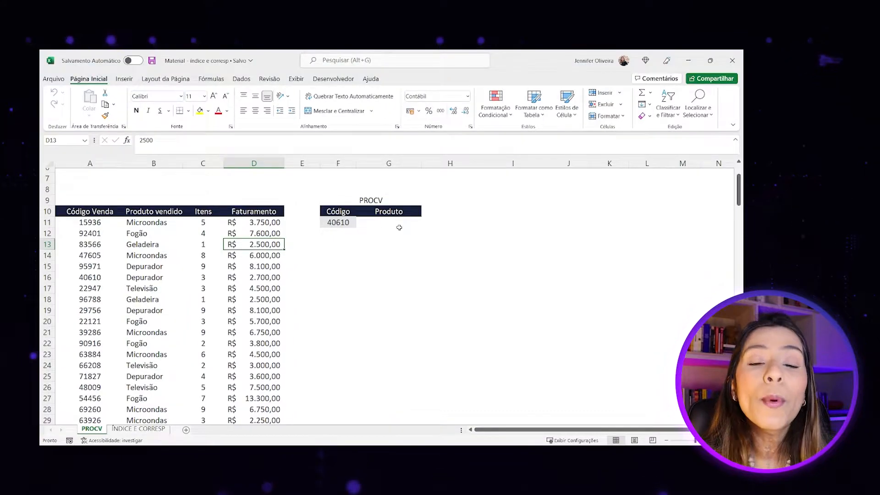
Choose code 90916 from the list of sale codes in cell F11.
left_click(344, 223)
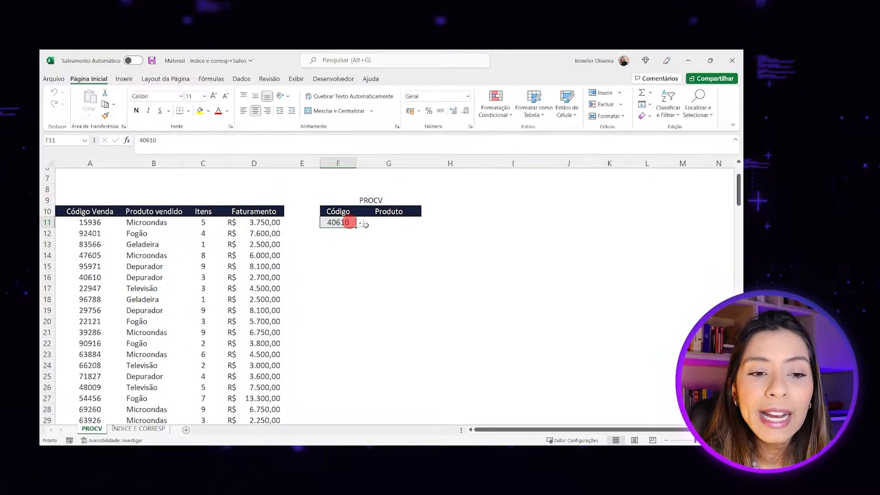
left_click(362, 224)
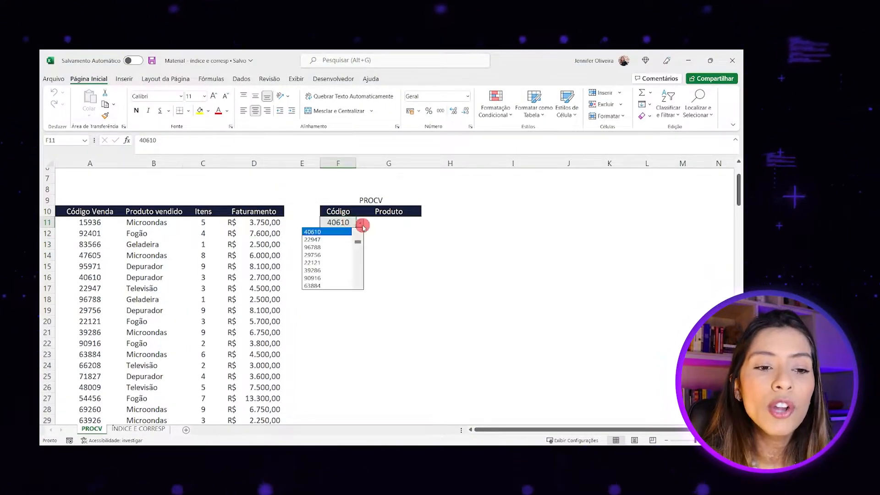
left_click(308, 278)
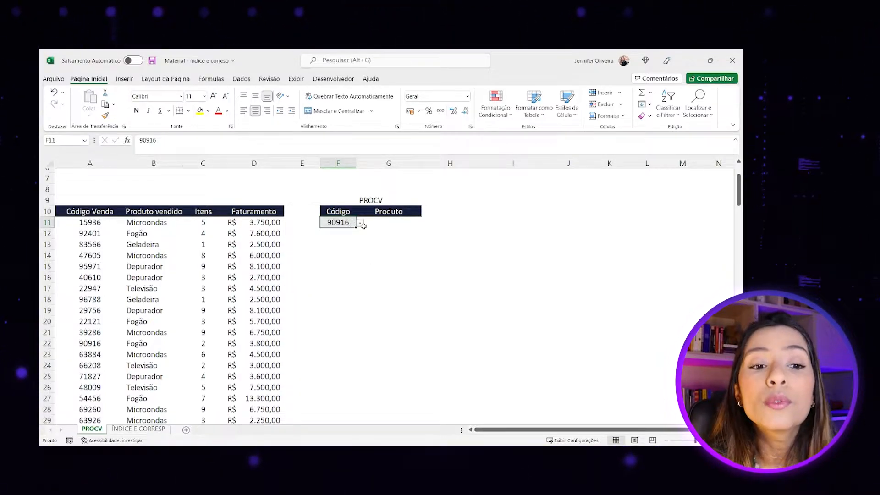
Start a PROCV formula in cell G11 under Produto, using F11 as the lookup value.
scroll(169, 270, "down", 2)
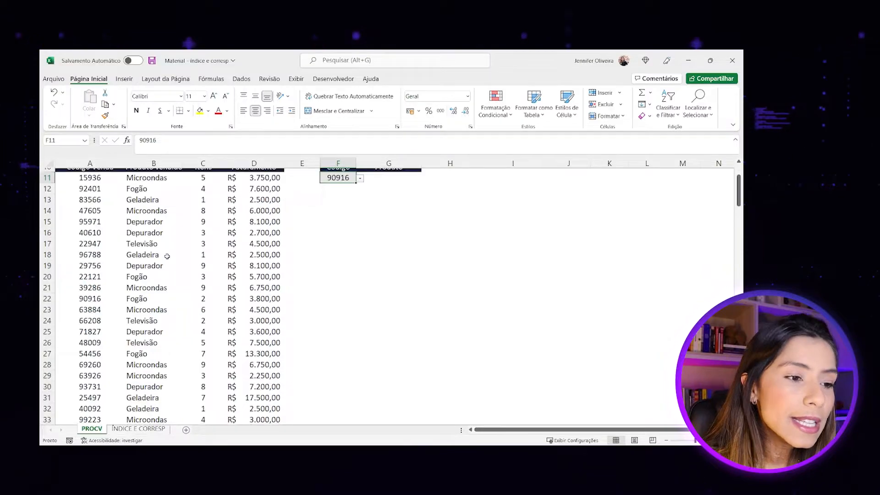
scroll(314, 266, "up", 2)
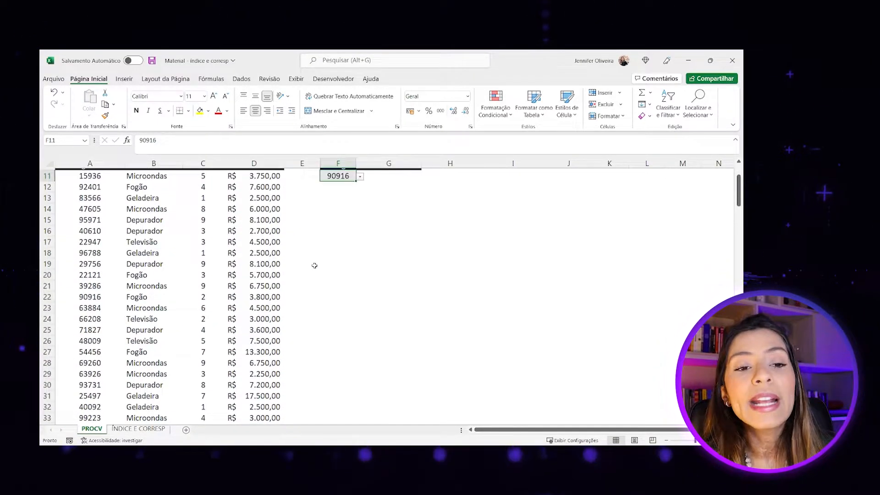
scroll(315, 266, "up", 1, "ctrl")
scroll(315, 265, "left", 2)
left_click(485, 253)
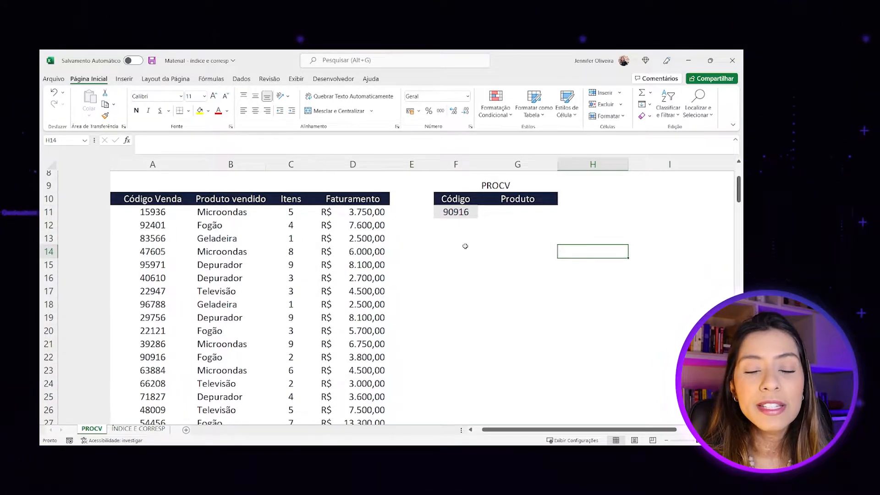
key("Left")
key("Up")
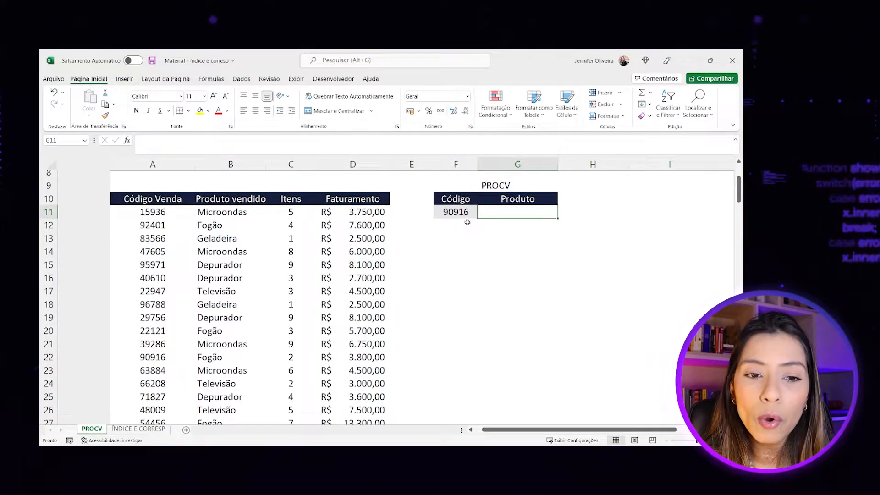
scroll(167, 195, "right", 2)
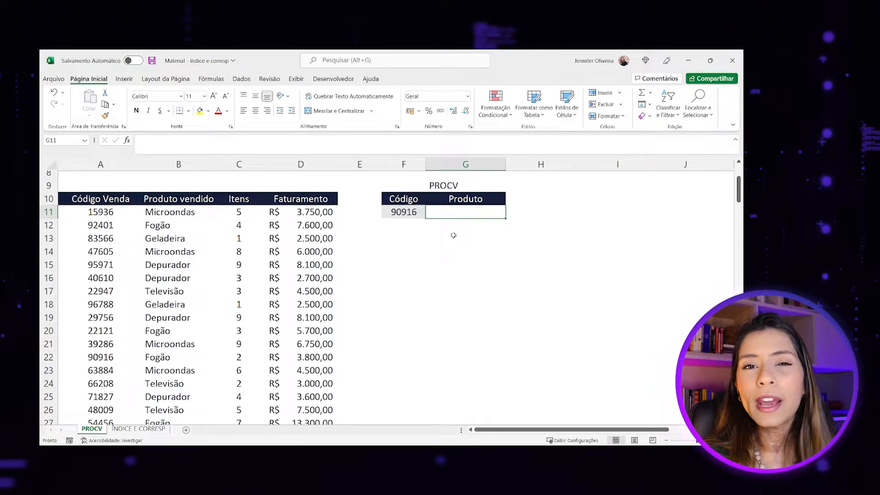
type("=")
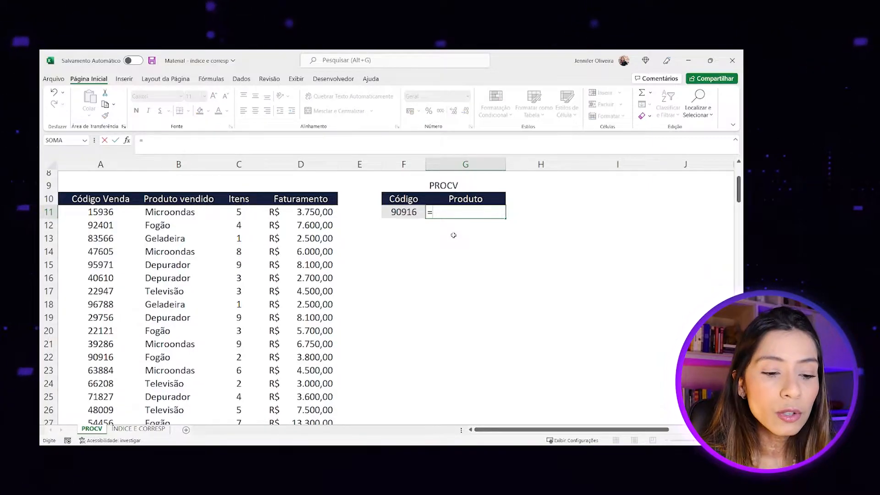
type("PROCV")
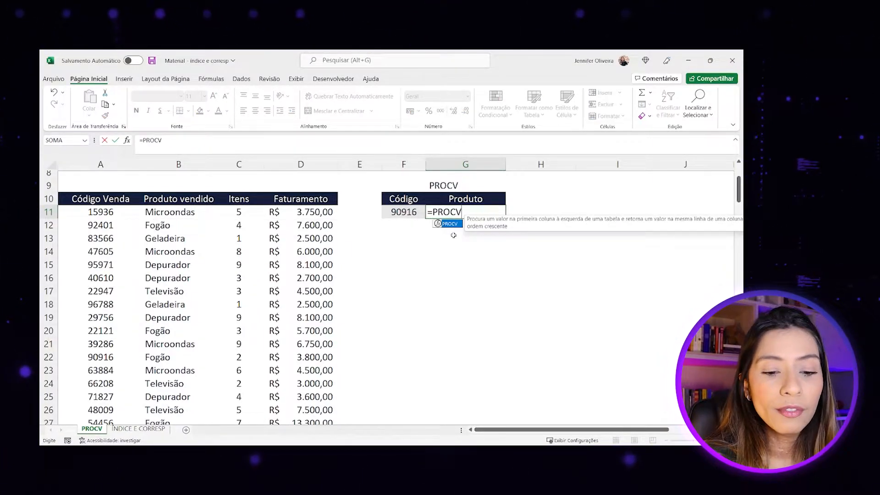
type("(")
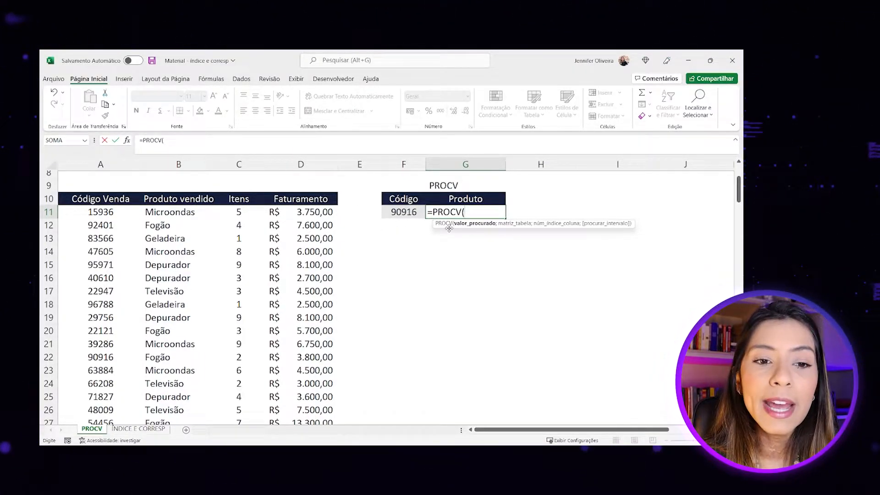
left_click(393, 214)
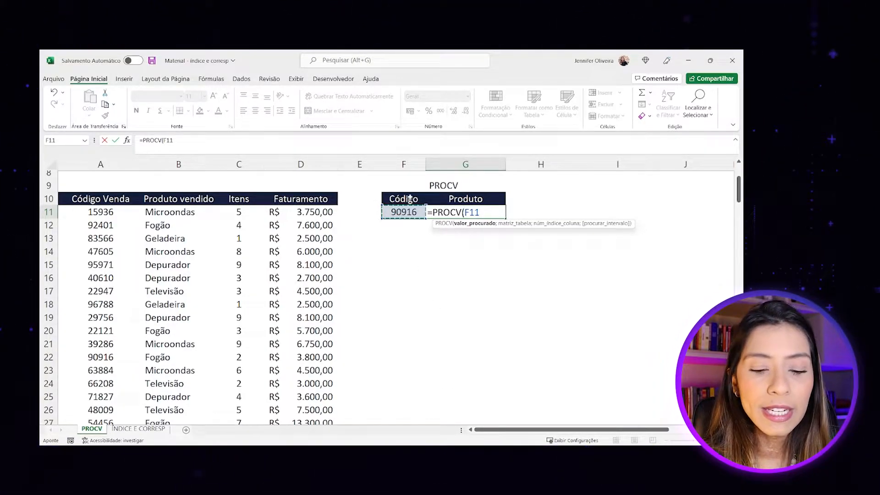
type(";")
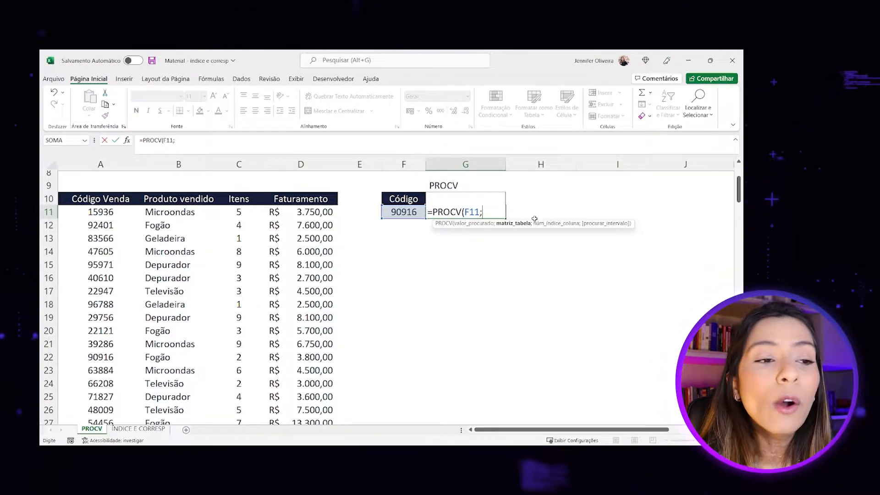
Set the PROCV table array to the whole sales table as the absolute range $A$10:$D$183.
left_click(78, 203)
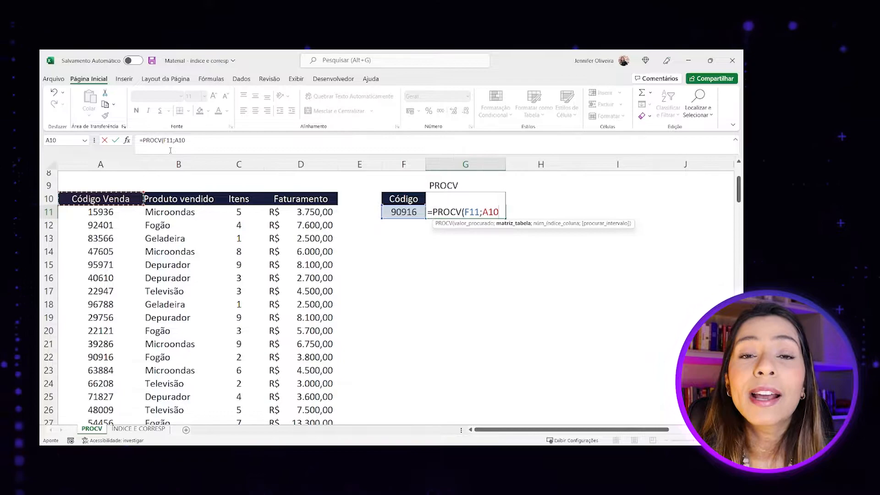
key("ctrl+shift+Down")
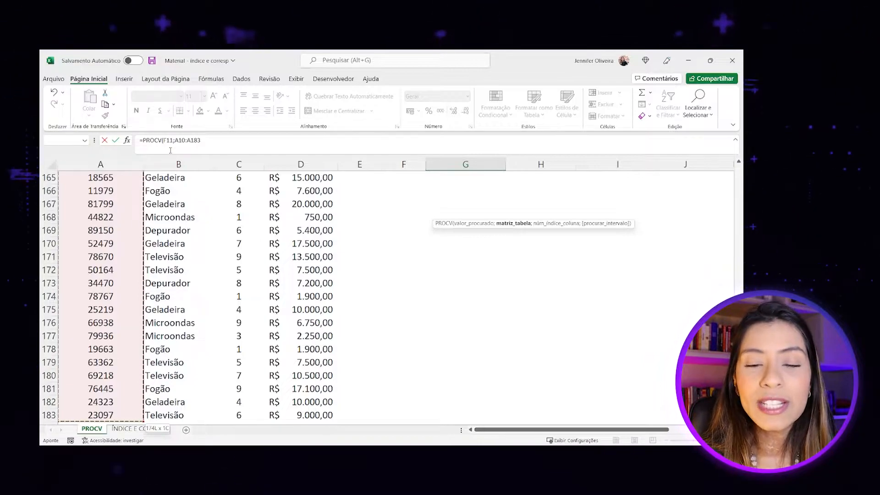
key("ctrl+shift+Right")
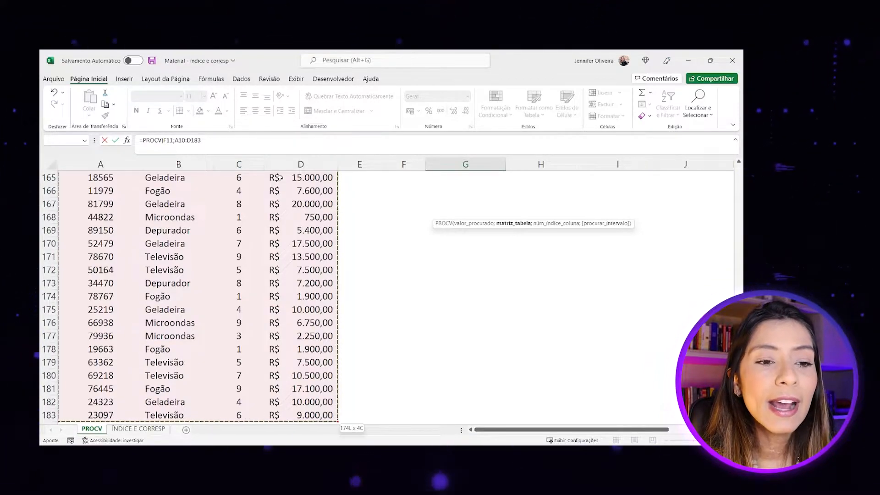
key("F4")
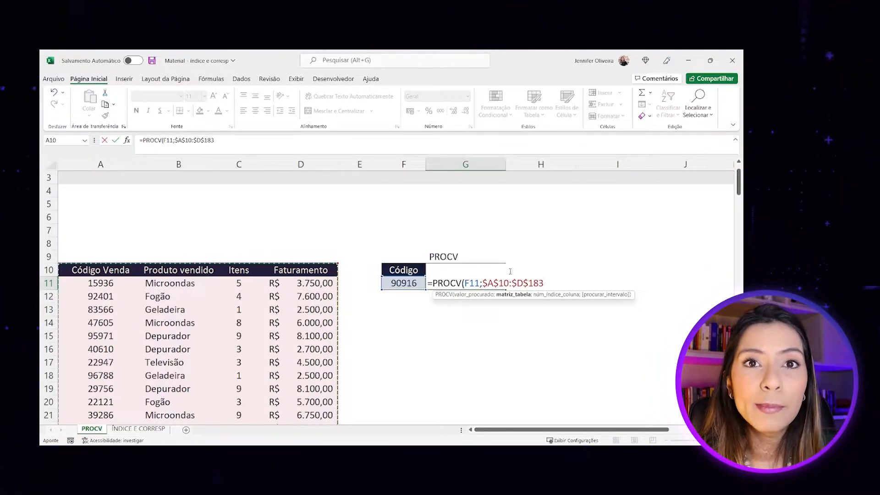
type(";")
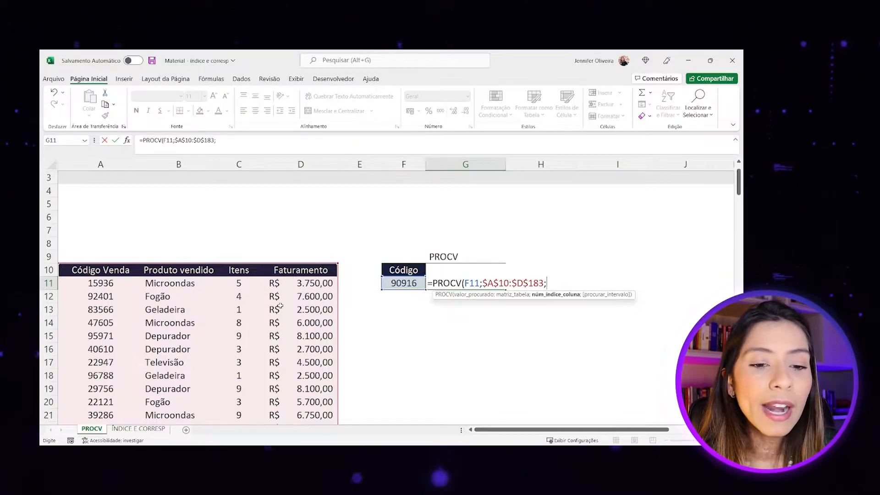
Complete the PROCV formula with column index 2 and 0 for an exact match.
type("2;")
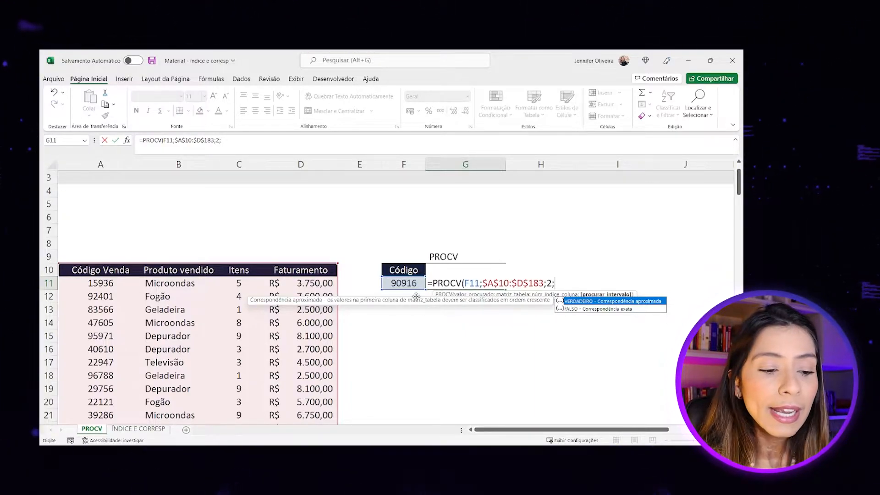
type("ALSO")
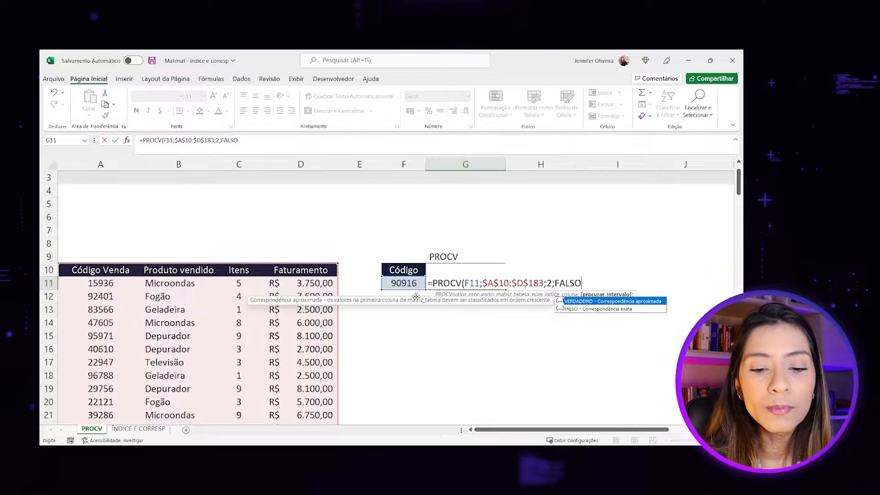
key("BackSpace")
key("BackSpace")
key("BackSpace")
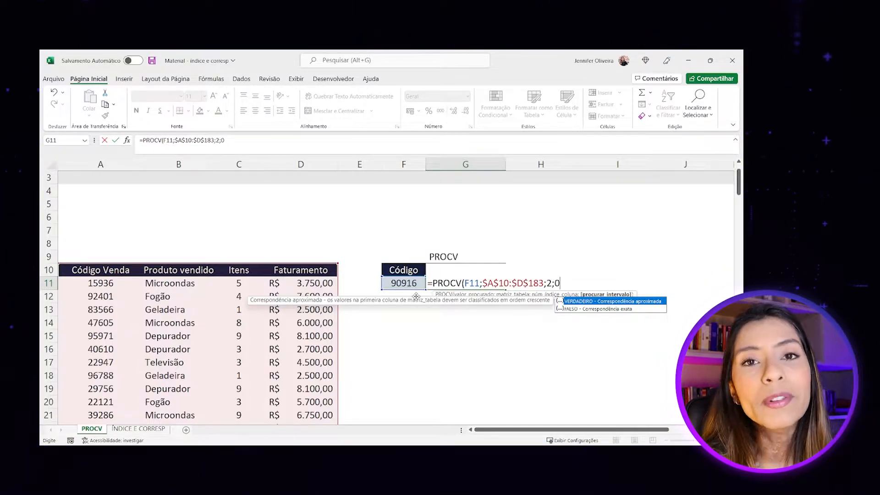
key("Return")
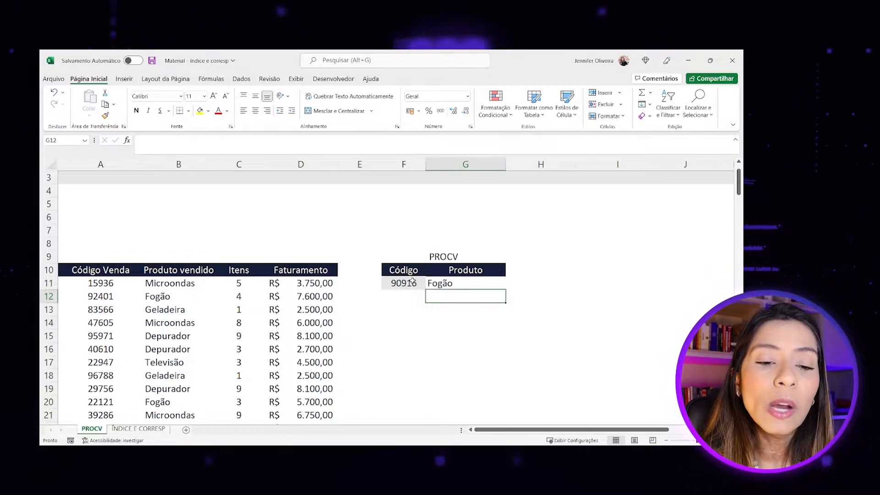
Add filters to the sales table's header row, from Código Venda to Faturamento.
left_click(413, 281)
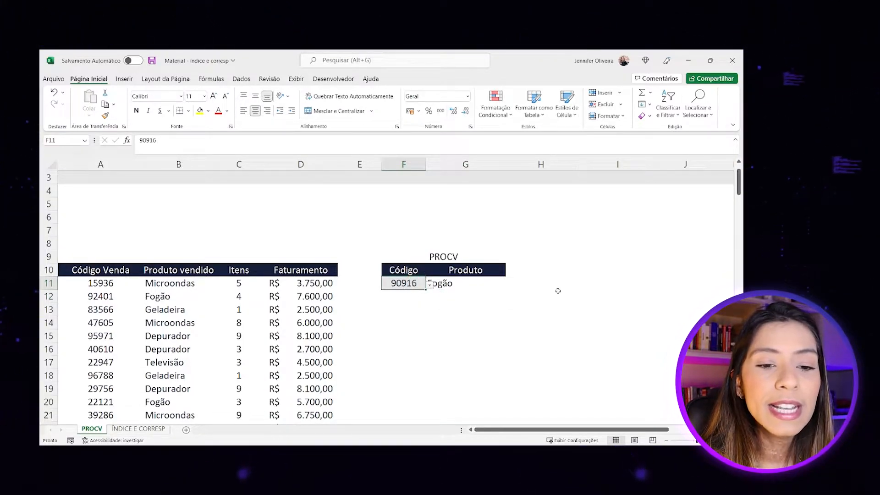
left_click(470, 282)
left_click(121, 271)
key("ctrl+shift+Right")
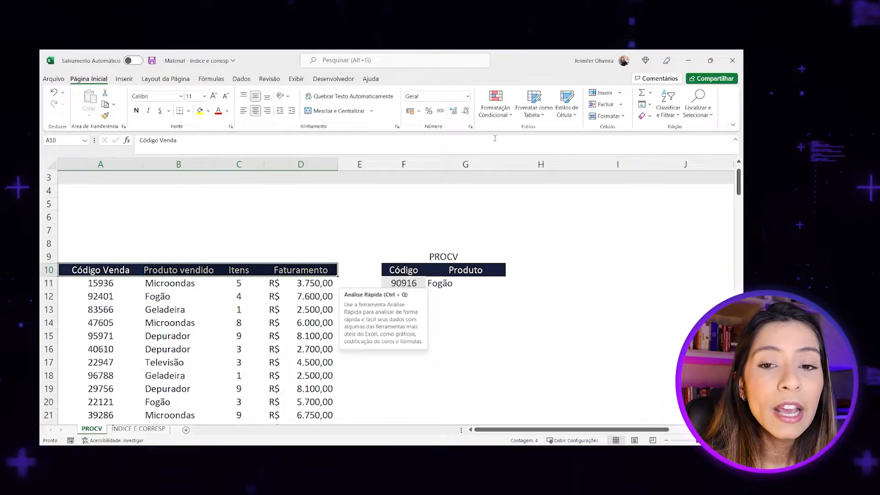
left_click(667, 97)
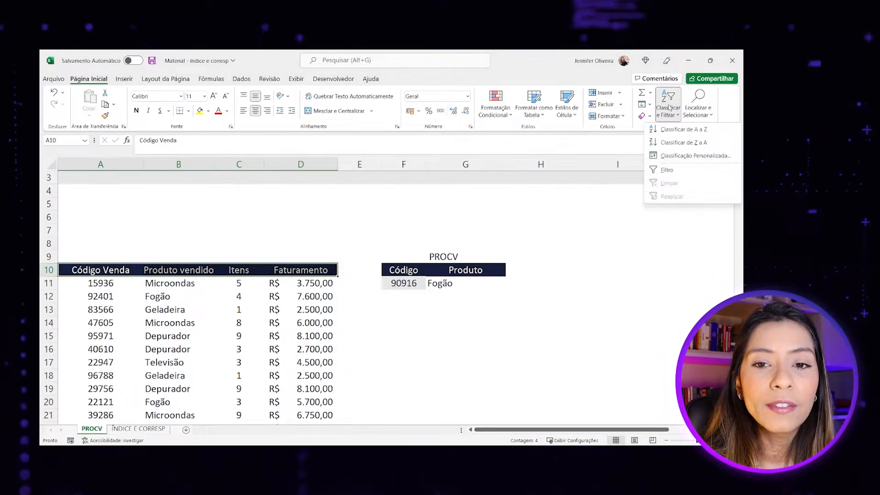
left_click(667, 170)
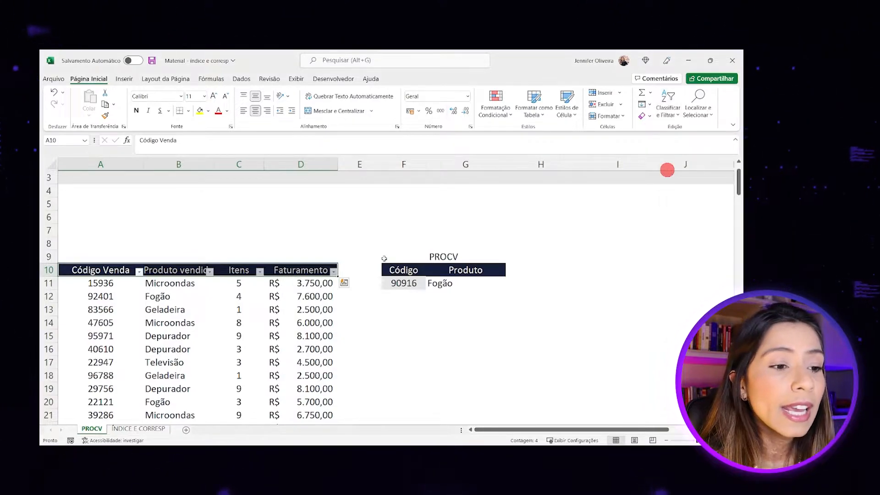
Filter the Código Venda column by the code copied from F11, 90916, and check its product.
left_click(398, 283)
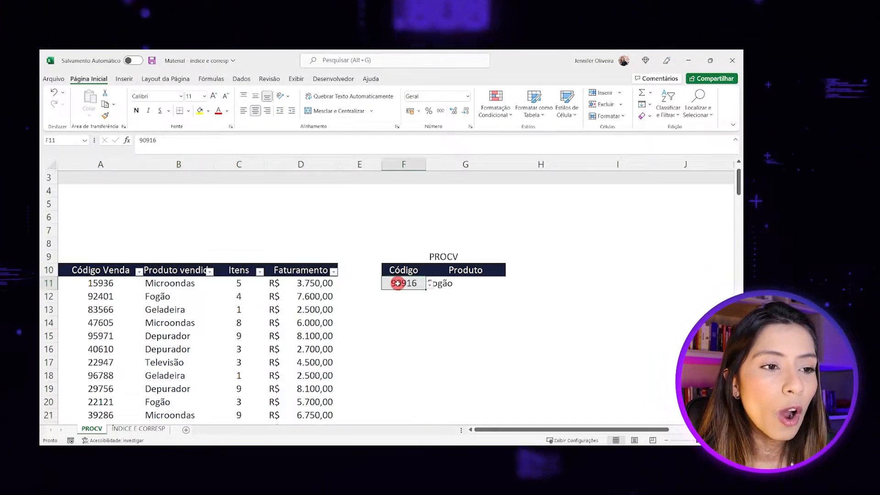
double_click(165, 141)
key("ctrl+c")
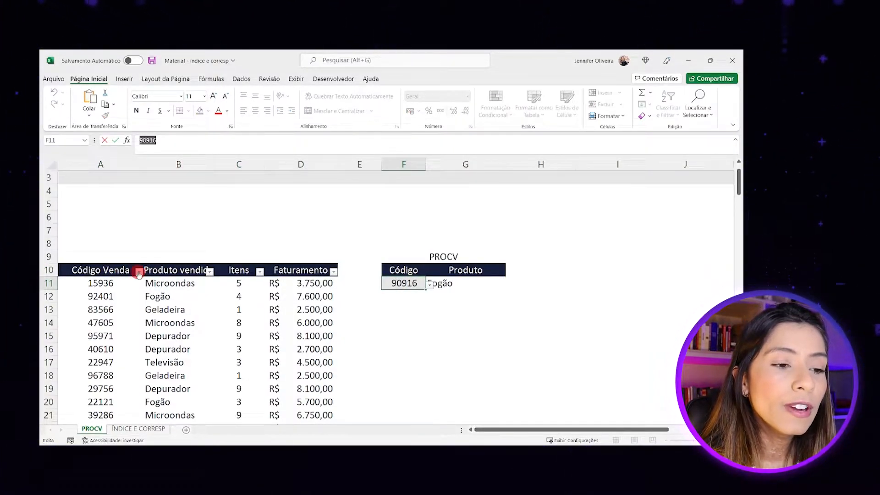
left_click(138, 272)
left_click(123, 159)
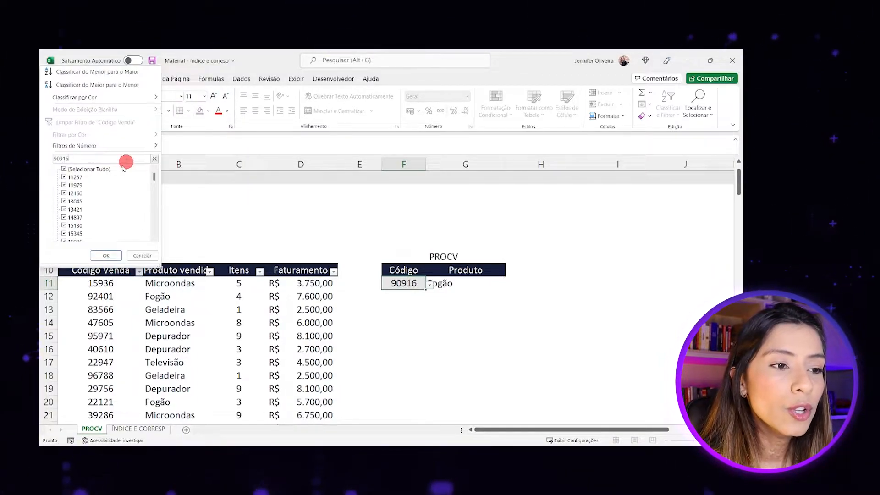
key("ctrl+v")
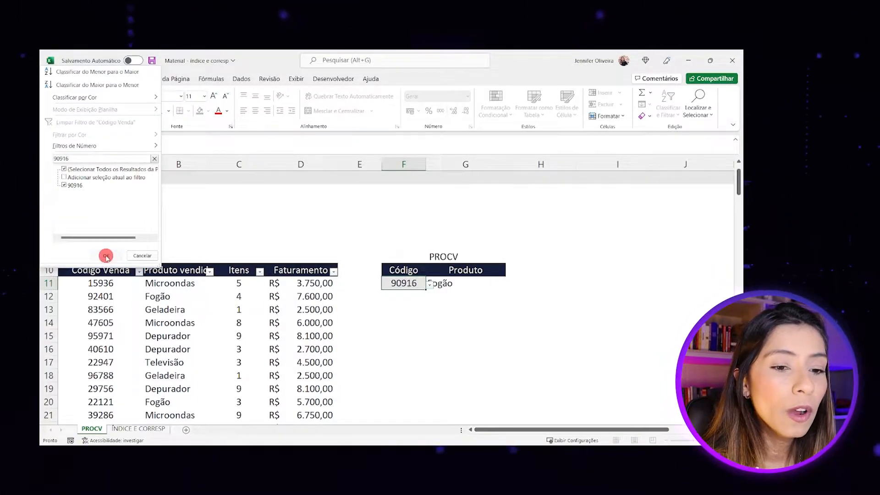
left_click(106, 256)
left_click_drag(80, 276, 183, 270)
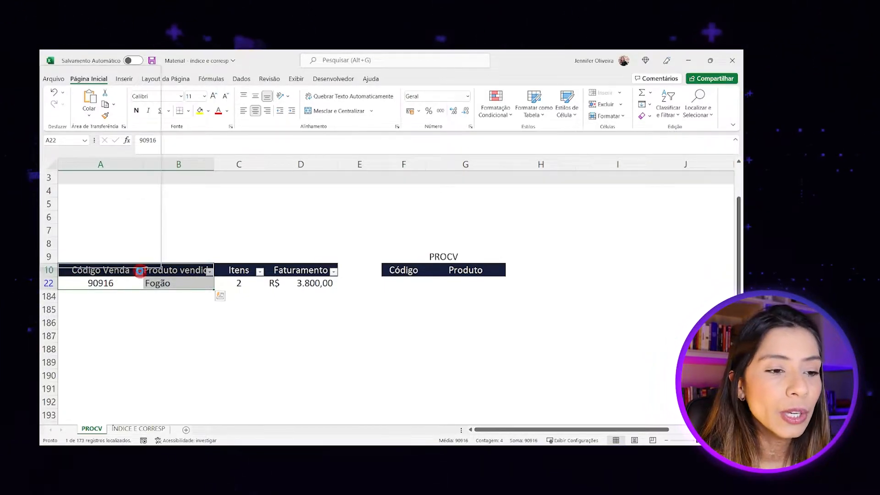
Reset the Código Venda filter to show all sale records again.
left_click(138, 272)
left_click(64, 170)
left_click(106, 255)
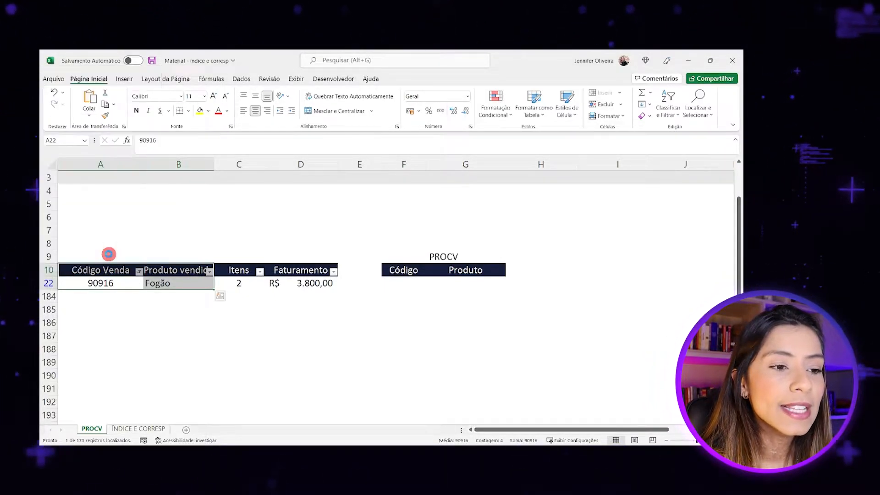
left_click(415, 284)
left_click_drag(398, 243, 473, 291)
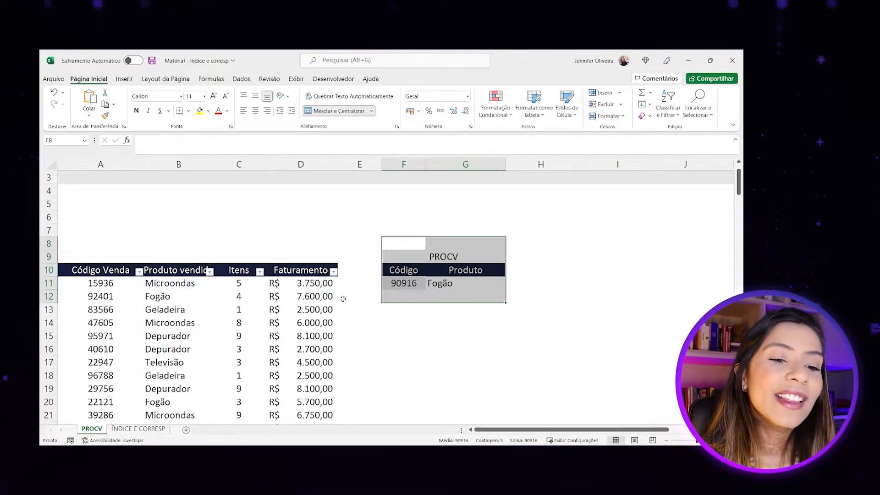
left_click(141, 429)
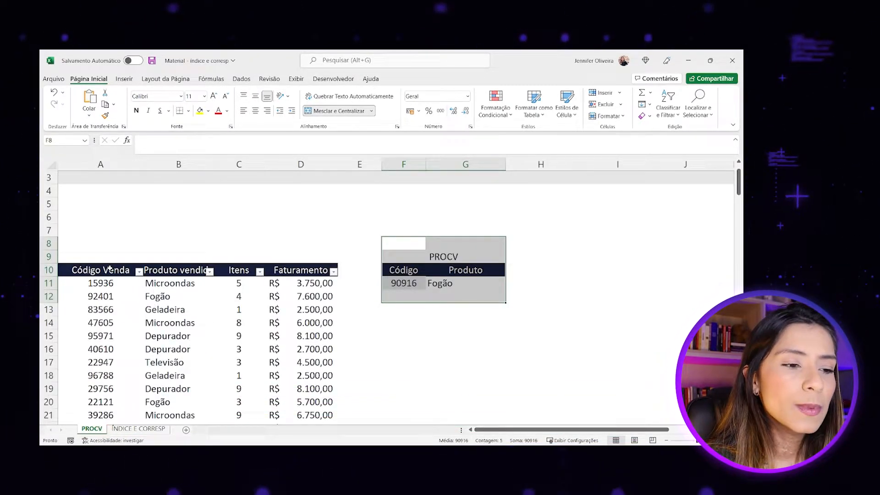
left_click_drag(109, 269, 101, 349)
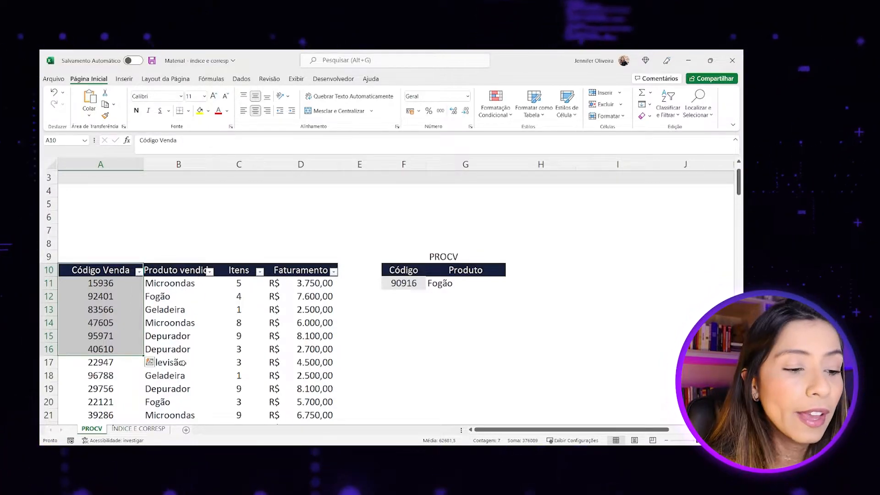
Switch to the ÍNDICE E CORRESP sheet and examine the order of the Produto vendido and Código Venda columns beside the PROCV table.
left_click(145, 429)
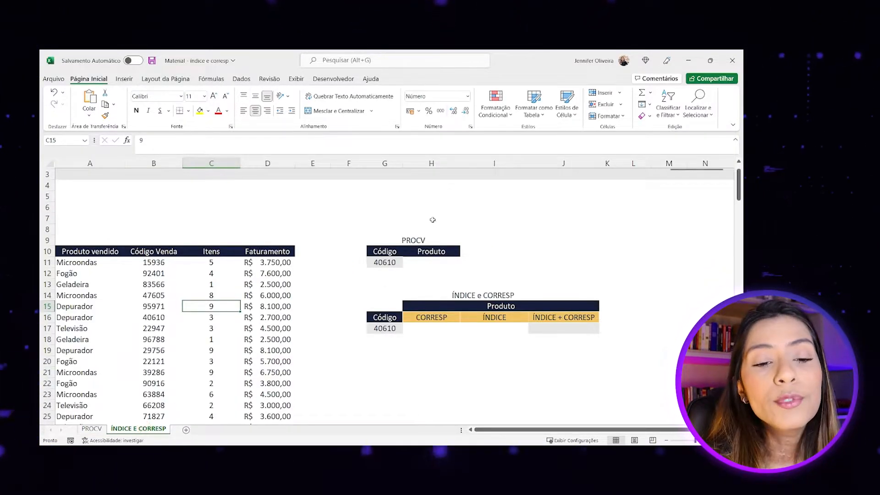
left_click_drag(364, 236, 440, 264)
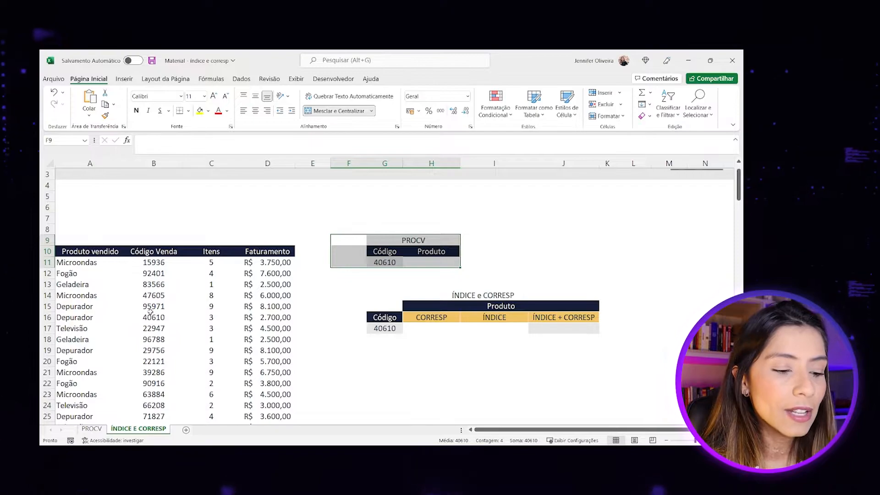
scroll(131, 320, "up", 2)
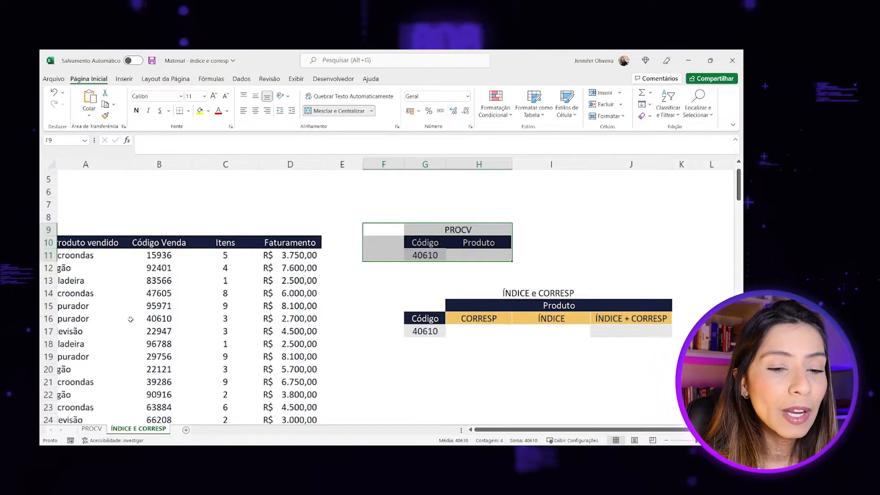
left_click(120, 298)
scroll(120, 299, "down", 5)
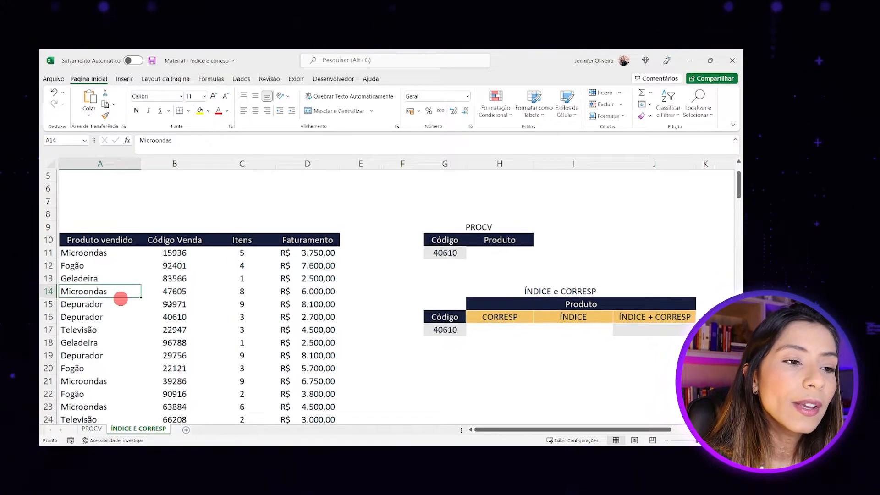
scroll(175, 222, "right", 2)
scroll(184, 233, "up", 3)
scroll(192, 244, "left", 2)
scroll(192, 244, "up", 1)
left_click_drag(179, 181, 168, 338)
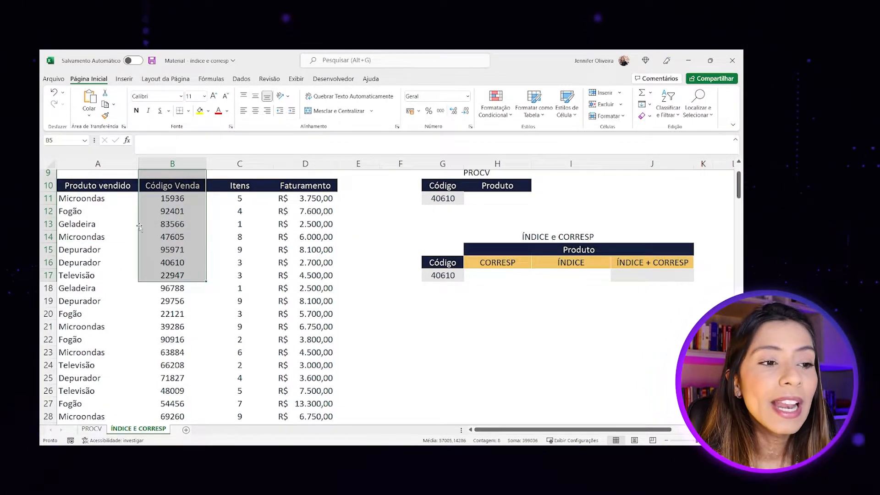
left_click(141, 198)
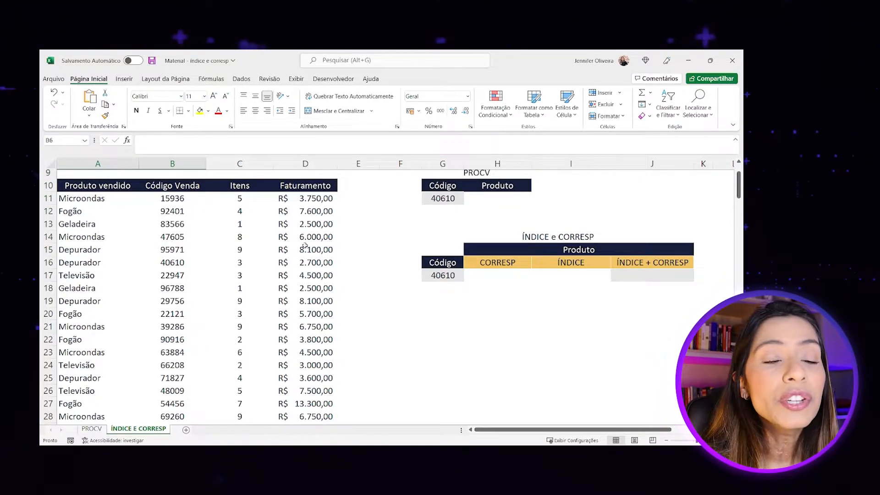
scroll(227, 291, "up", 1)
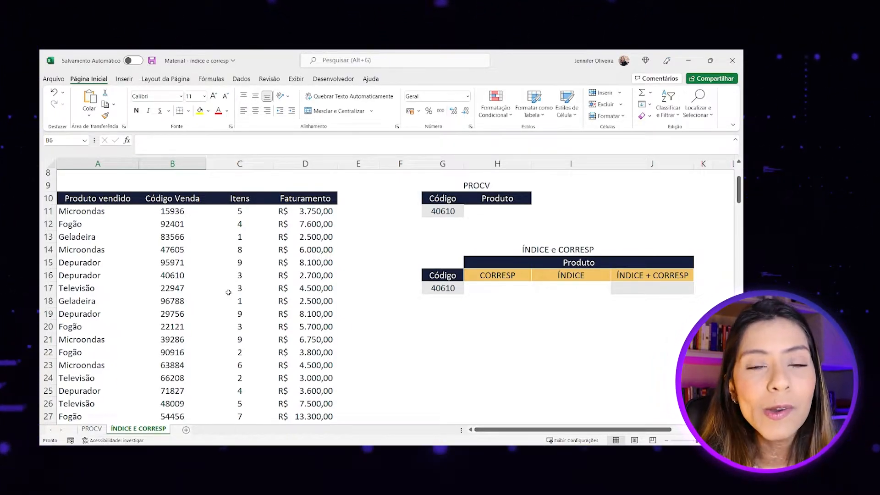
Start a PROCV formula in H11 under Produto, using the code in G11 as the lookup value.
left_click(501, 209)
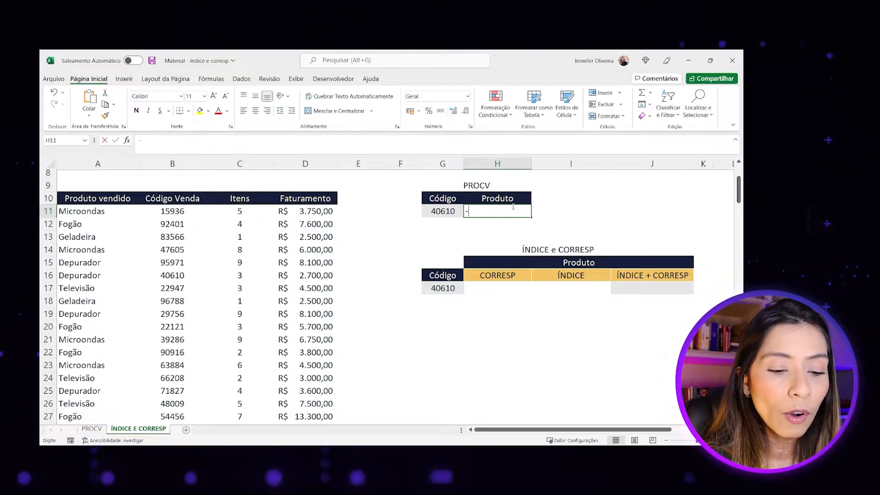
type("=PROCV(")
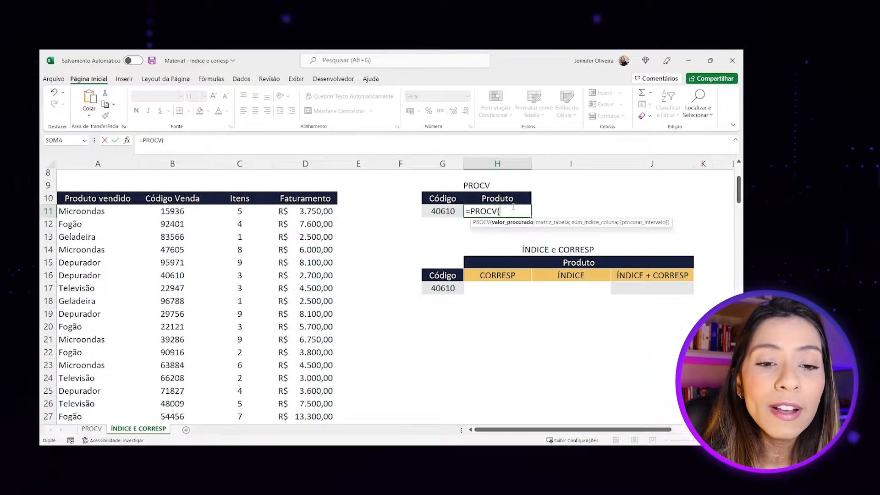
left_click(443, 211)
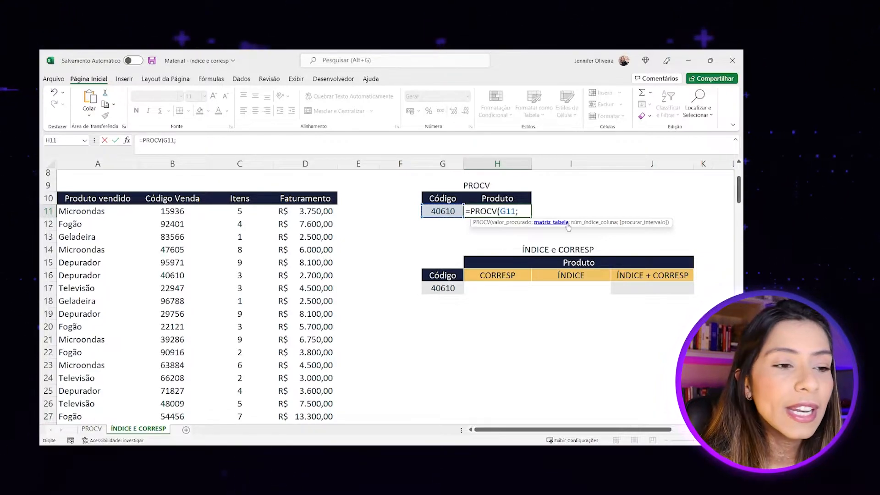
Set the PROCV table array to the whole sales table with headers, as the absolute range $A$10:$D$183.
left_click(188, 201)
left_click_drag(194, 210, 310, 393)
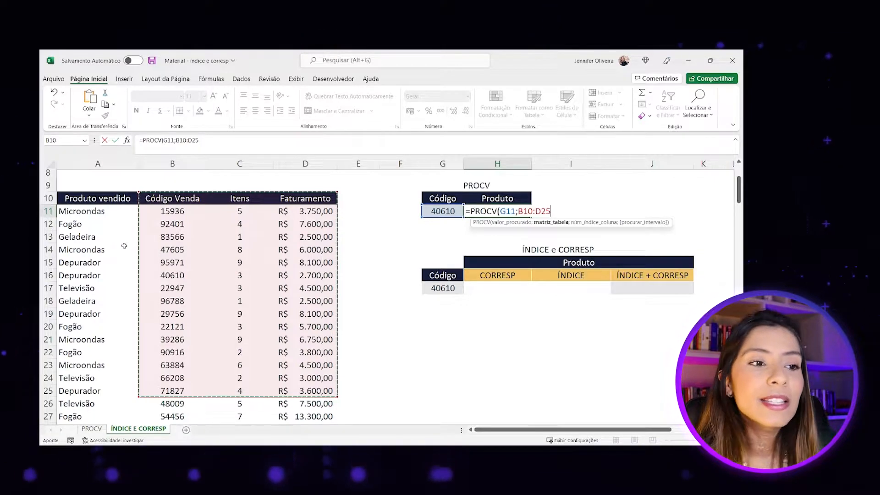
mouse_move(98, 198)
left_mouse_down()
mouse_move(230, 359)
mouse_move(59, 226)
mouse_move(82, 198)
left_mouse_up()
key("ctrl+shift+Down")
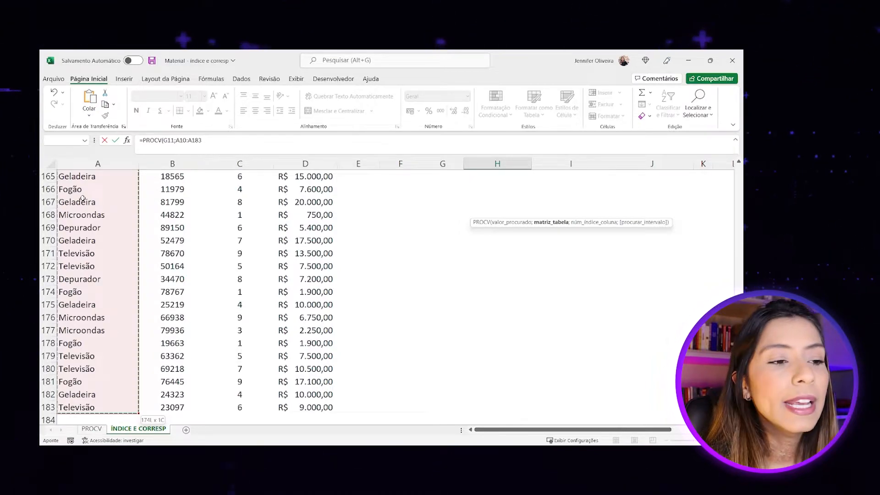
key("ctrl+shift+Right")
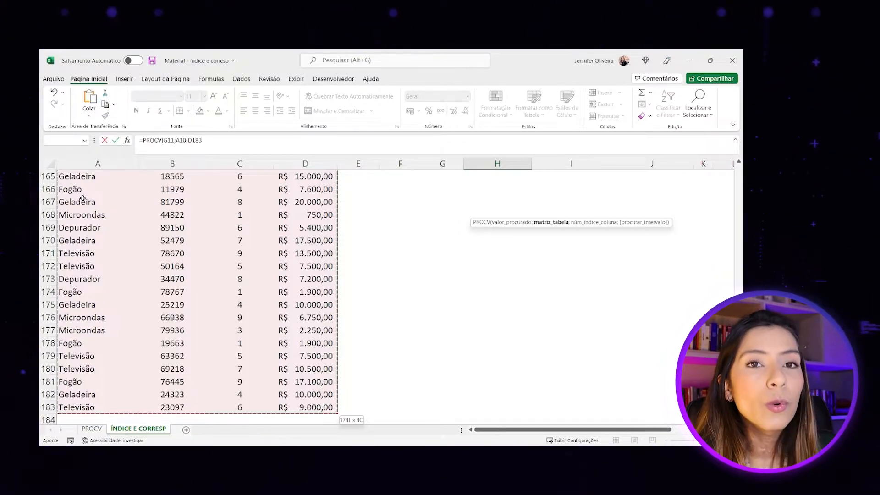
key("F4")
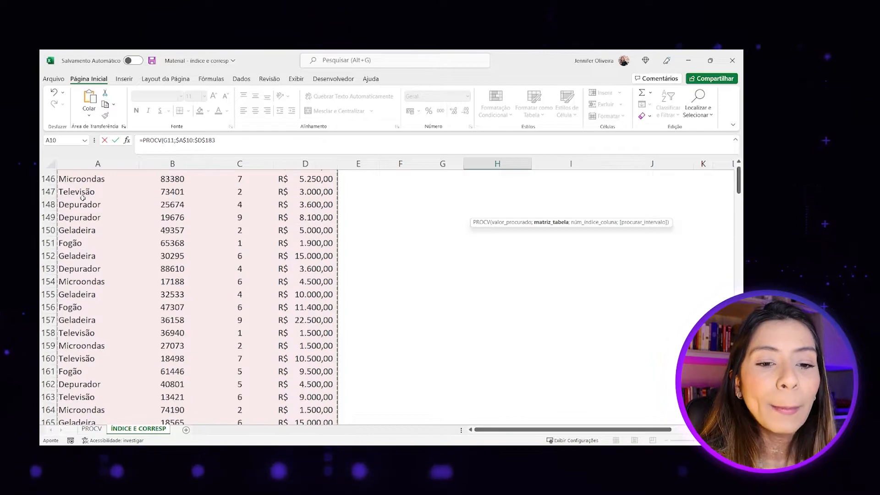
Complete the PROCV formula in H11 with column index 1 and 0 for an exact match.
type(";1;0")
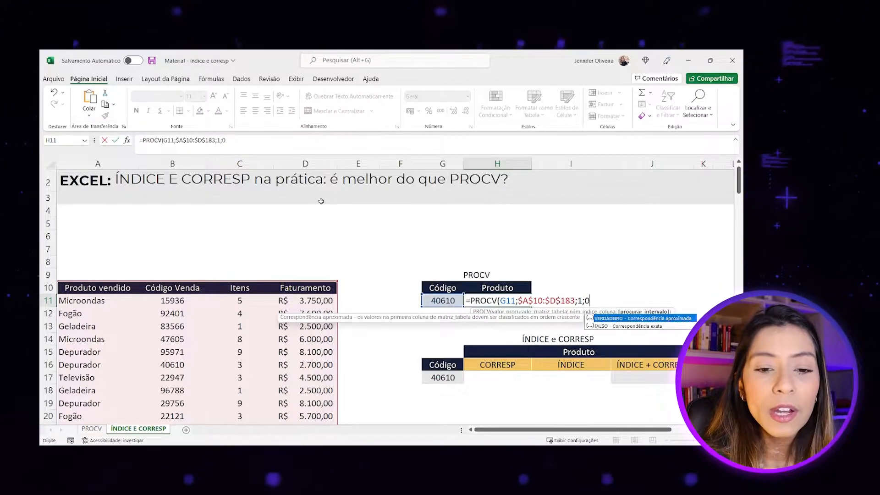
key("Return")
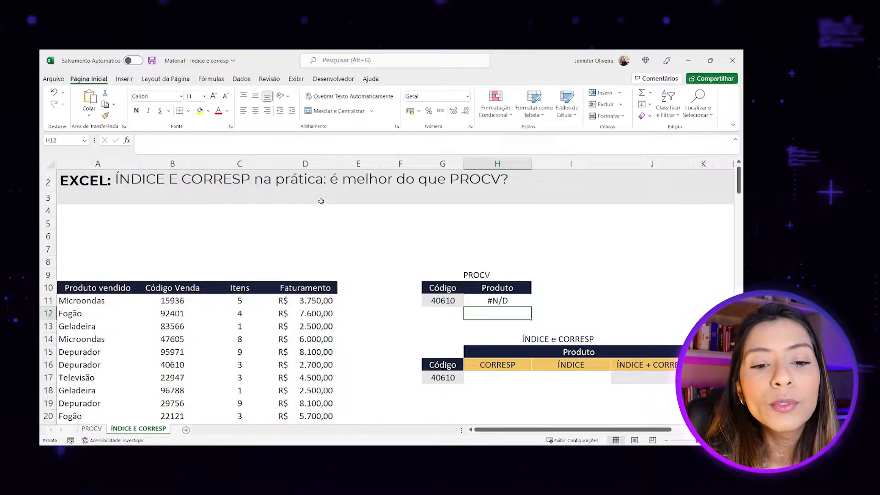
key("Up")
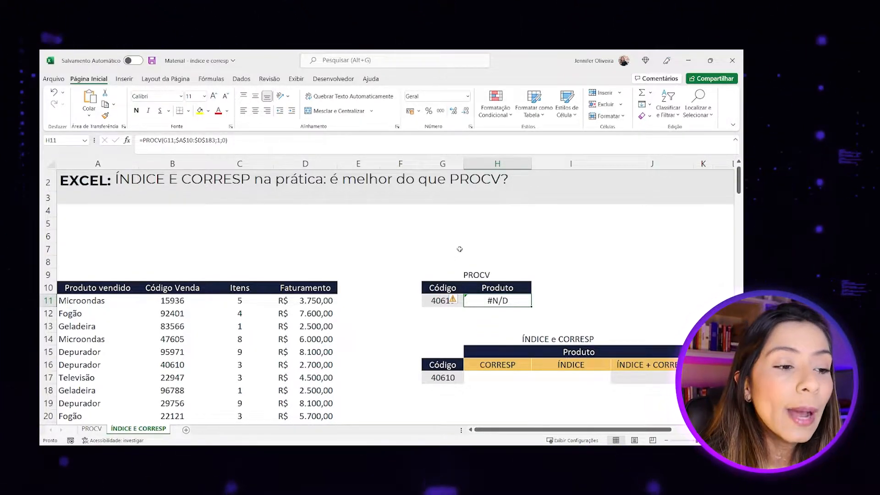
Compare the positions of the Produto vendido and Código Venda columns and review the CORRESP and ÍNDICE cells for the code in G17.
left_click(114, 285)
key("ctrl+shift+Down")
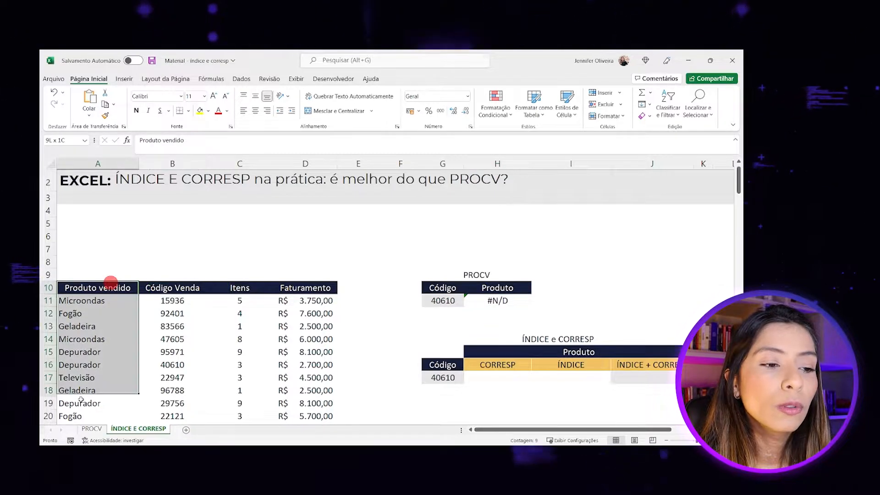
scroll(124, 280, "down", 2)
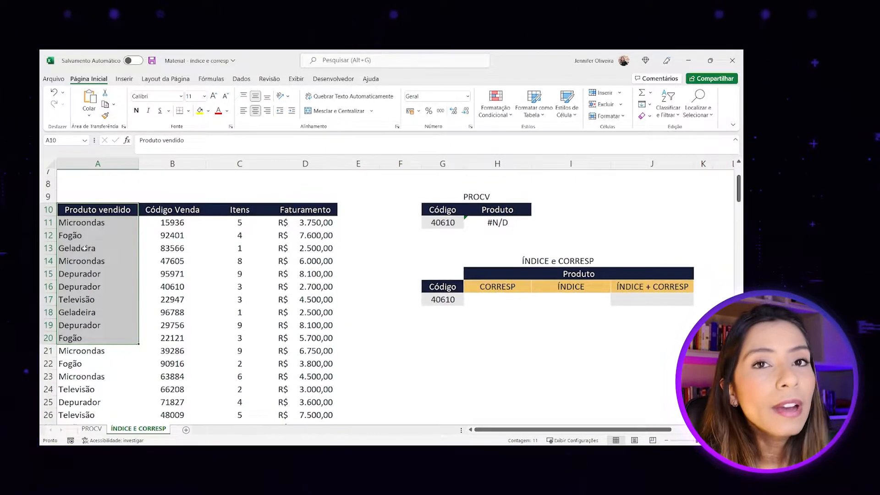
left_click_drag(192, 214, 173, 334)
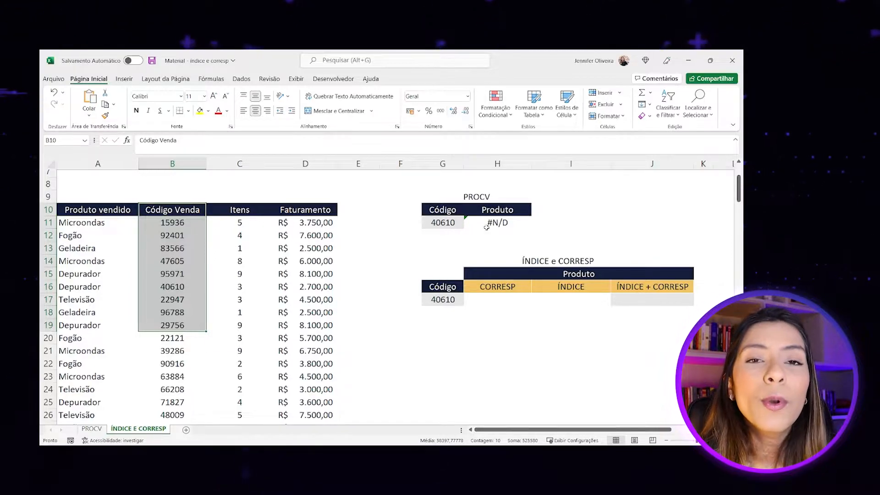
left_click(492, 287)
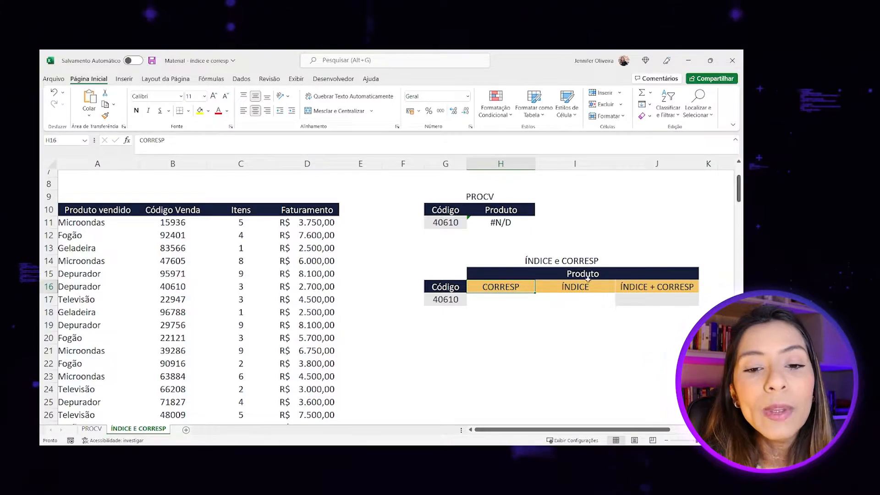
left_click(576, 298)
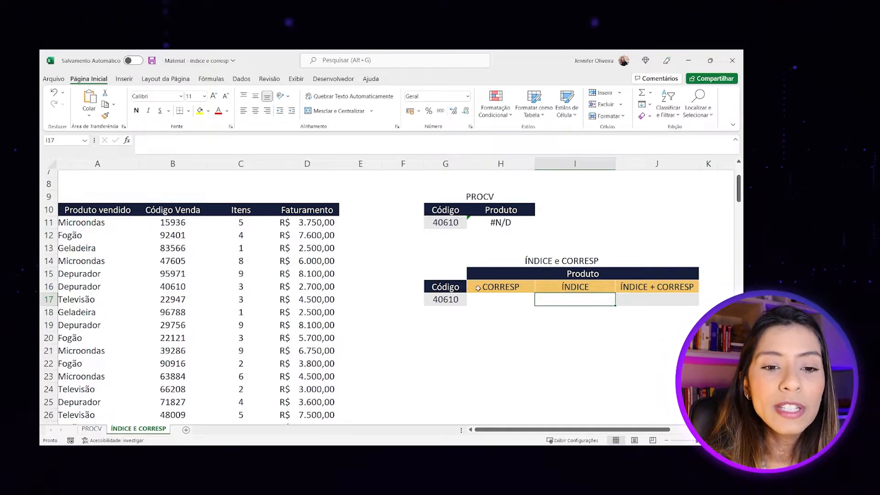
left_click(452, 301)
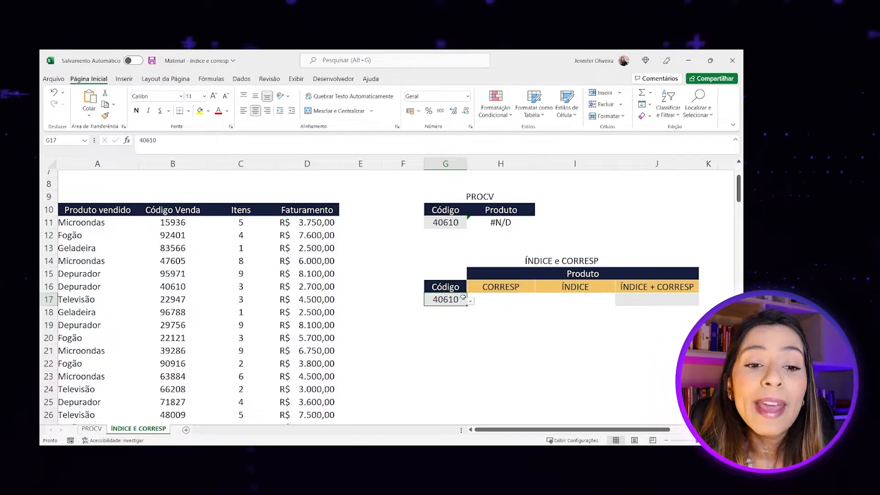
left_click_drag(185, 211, 188, 424)
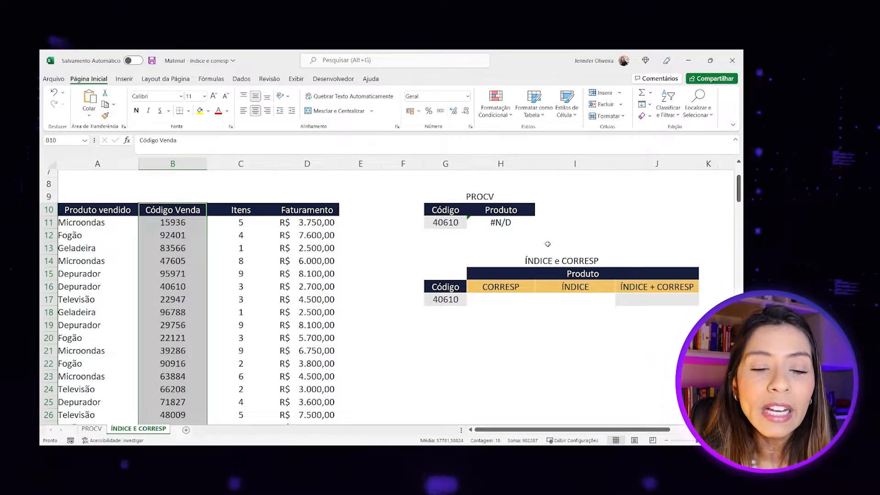
Start a CORRESP formula in H17 that looks up G17 in the Código Venda range B10:B183.
left_click(500, 296)
type("=CORRESP")
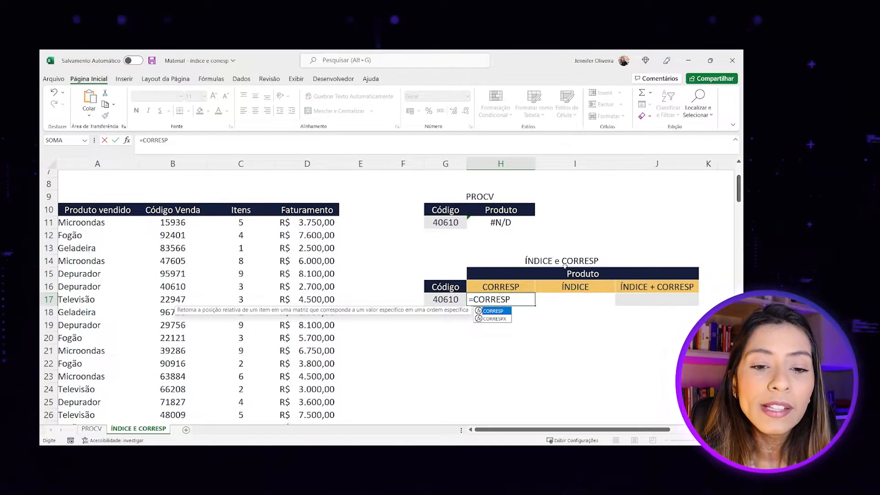
type("(G17")
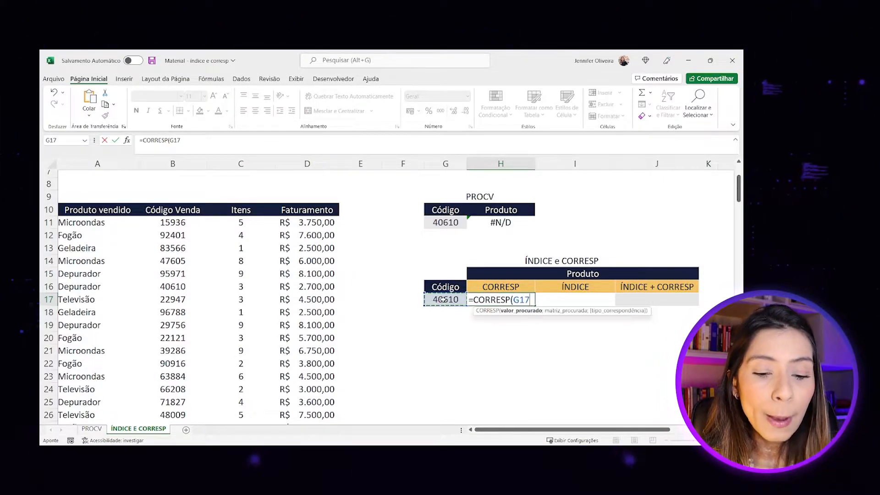
type(";")
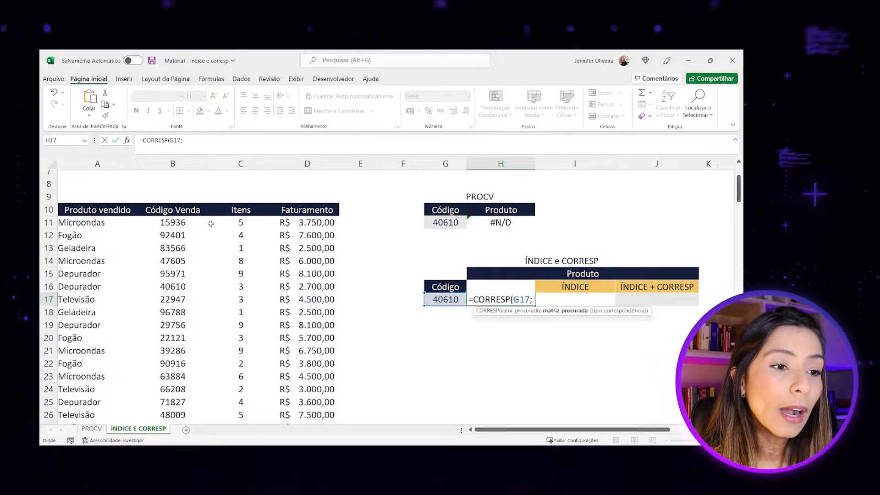
left_click(171, 209)
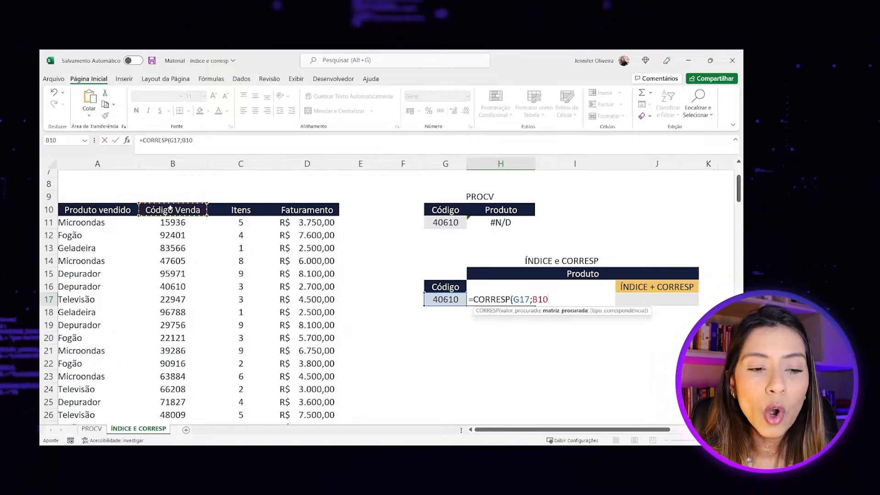
key("ctrl+shift+Down")
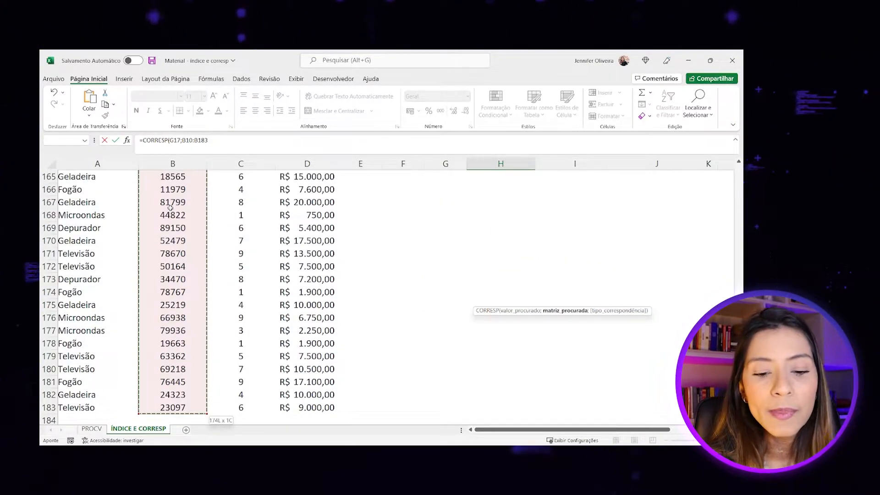
type(";")
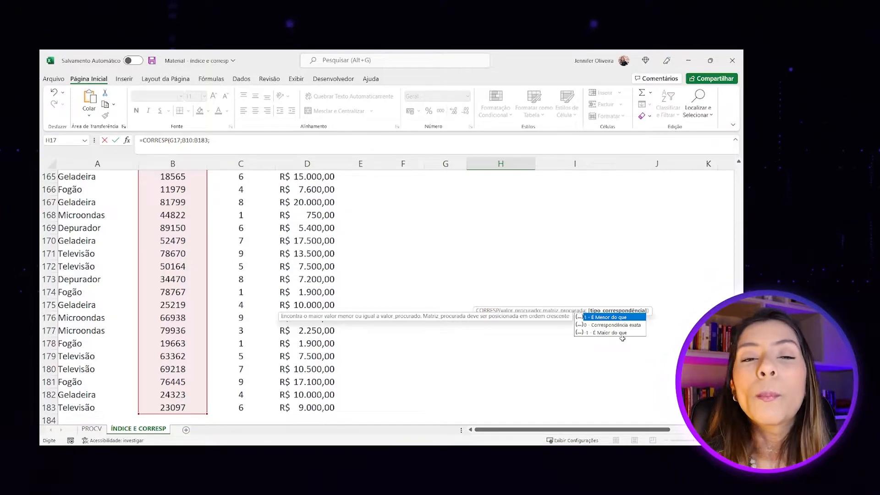
Complete the CORRESP formula with match type 0 for an exact match.
key("alt")
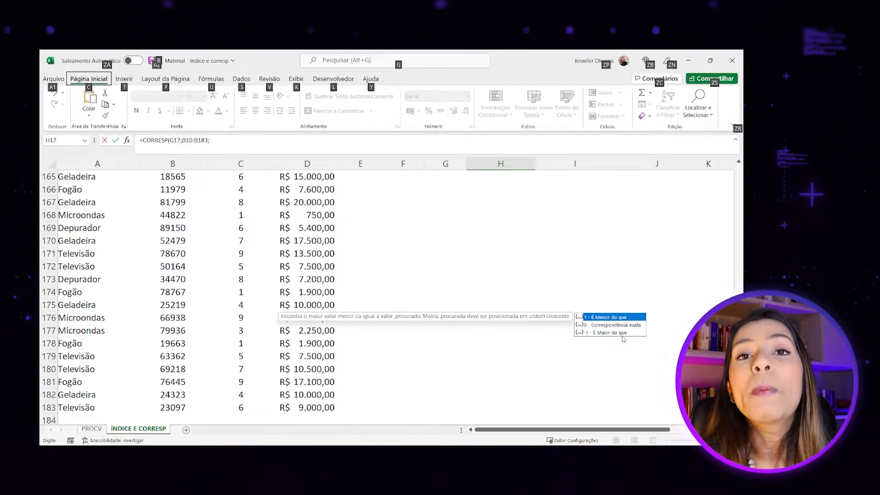
scroll(507, 252, "up", 20)
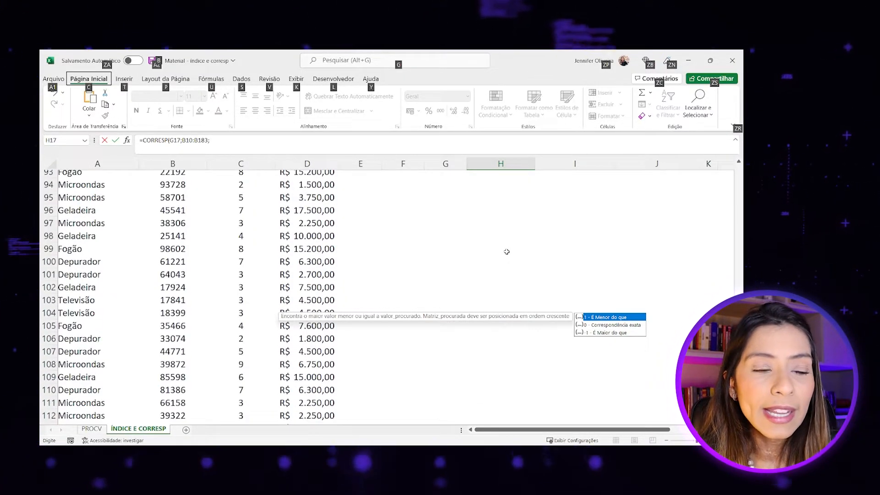
scroll(507, 252, "up", 20)
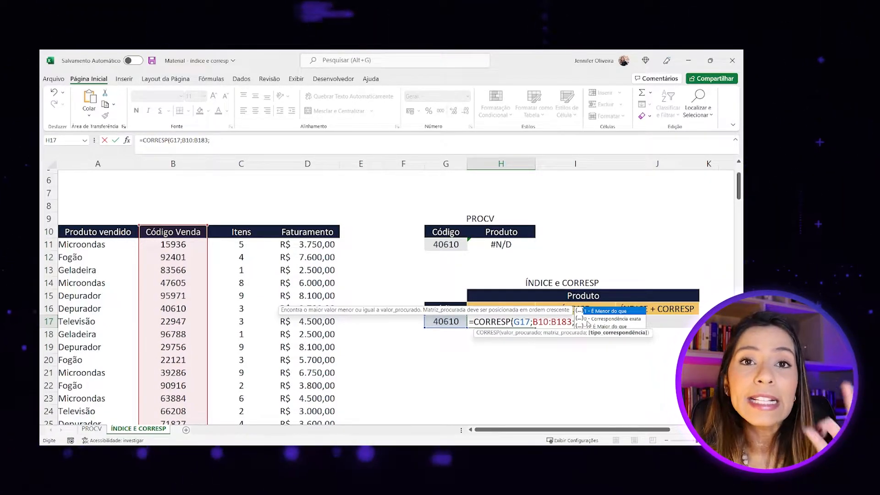
type("0")
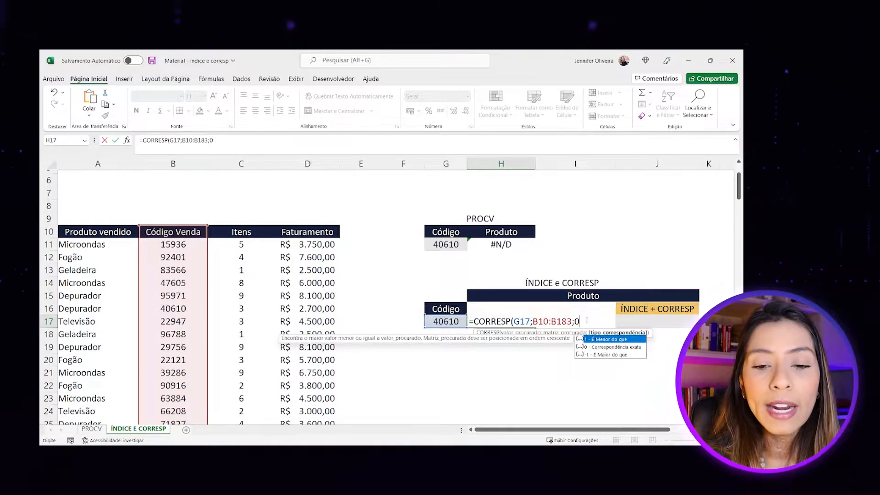
key("Return")
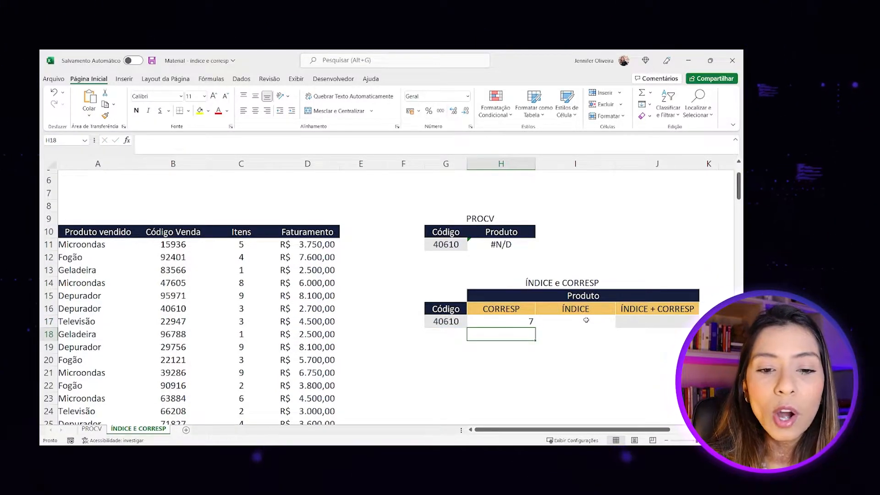
Check the CORRESP formula in H17 against the position of code 40610, counting down the Código Venda column from its header.
left_click(528, 321)
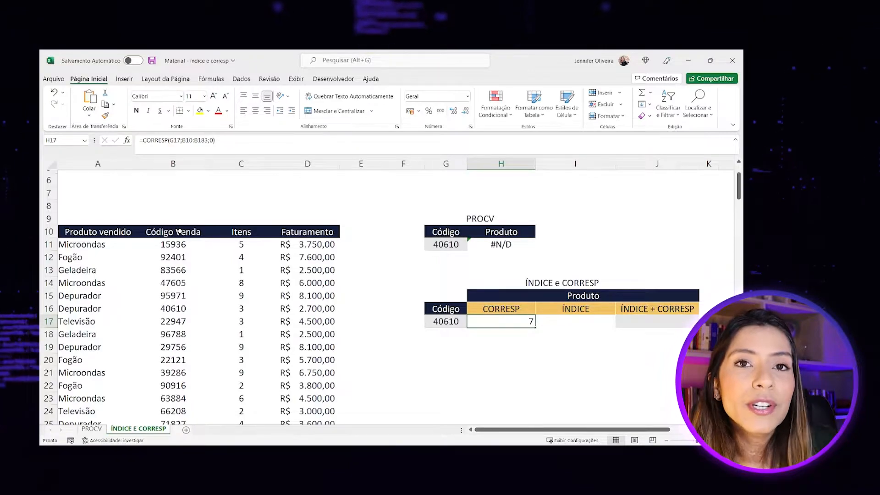
left_click(179, 231)
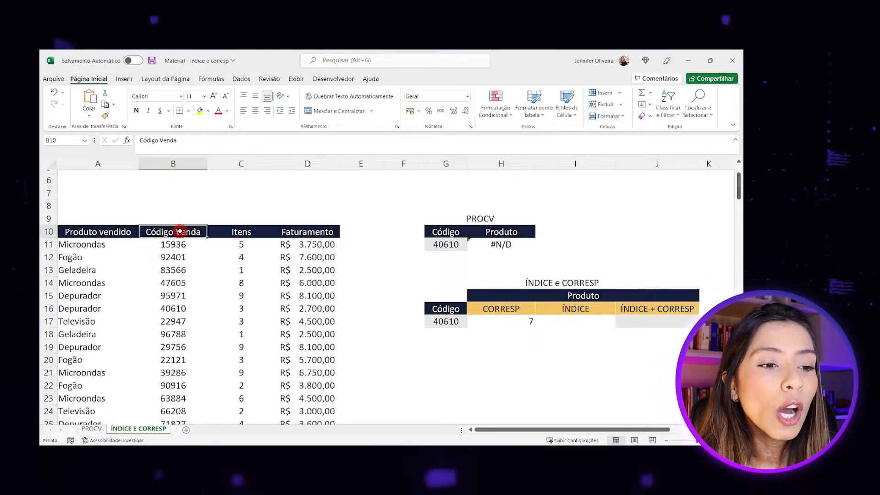
left_click_drag(189, 229, 189, 304)
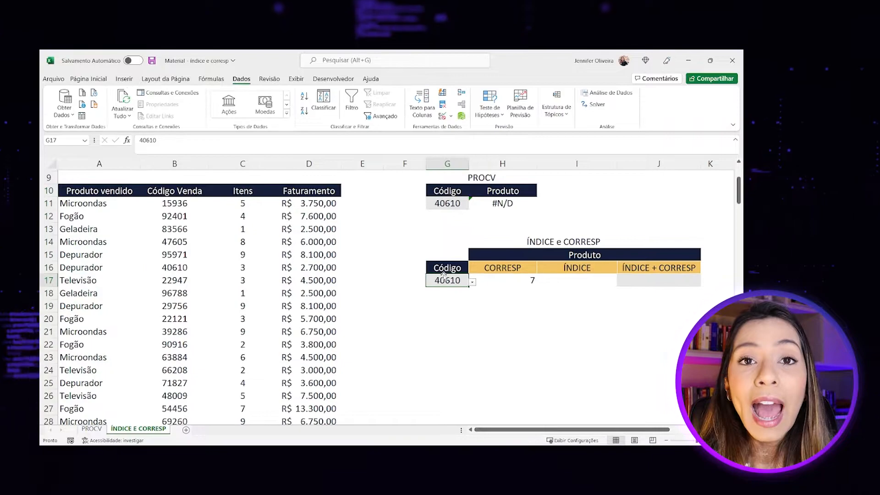
Choose code 93728 in G17 and check the CORRESP cell in H17.
left_click(473, 284)
left_click_drag(469, 304, 469, 326)
left_click(408, 330)
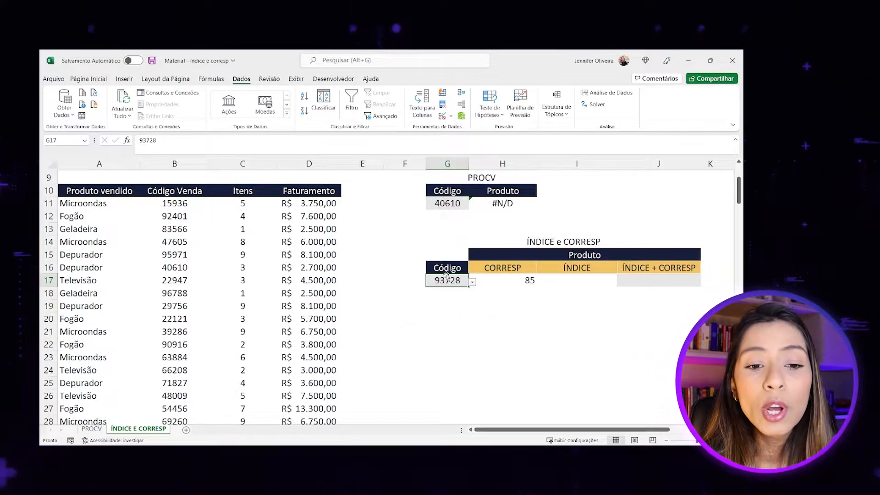
left_click(510, 279)
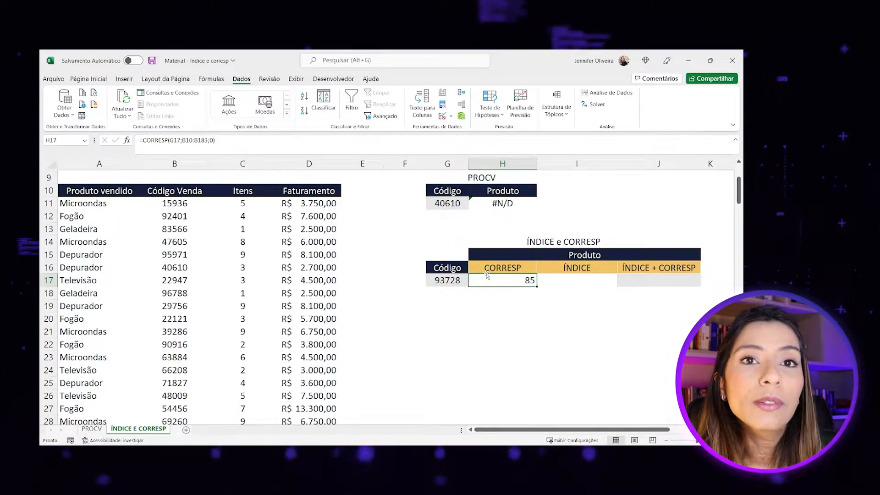
Start an ÍNDICE formula in I17 with the Produto vendido range A10:A183 as its matrix.
left_click(572, 280)
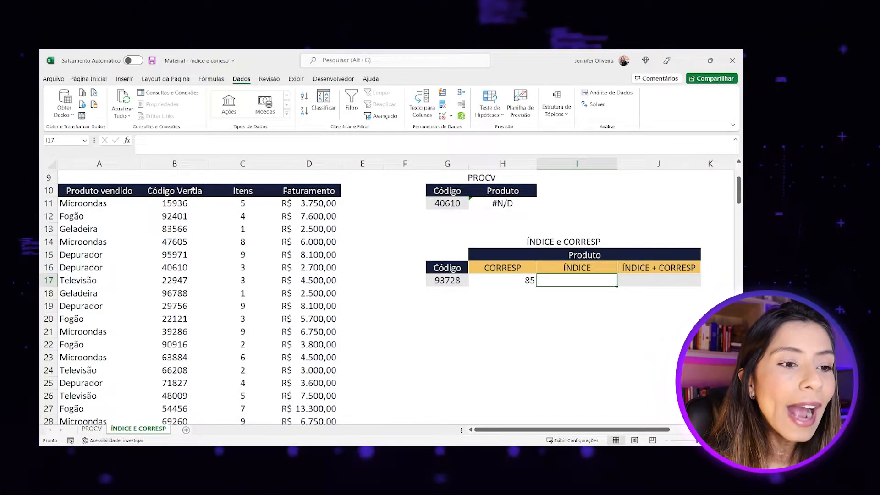
left_click_drag(183, 190, 188, 271)
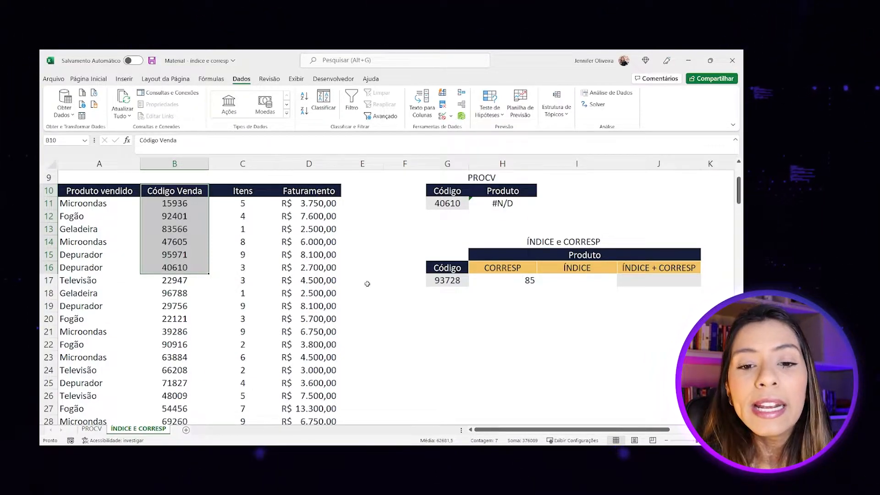
left_click(577, 282)
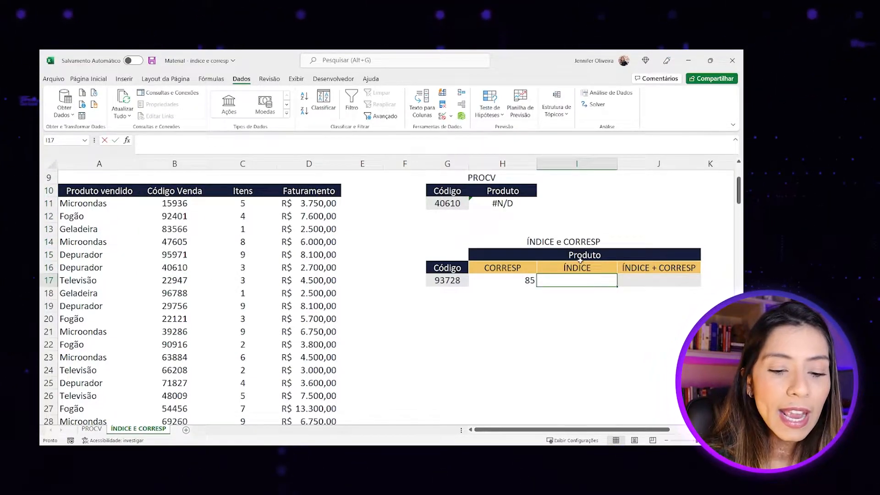
type("=ÍND")
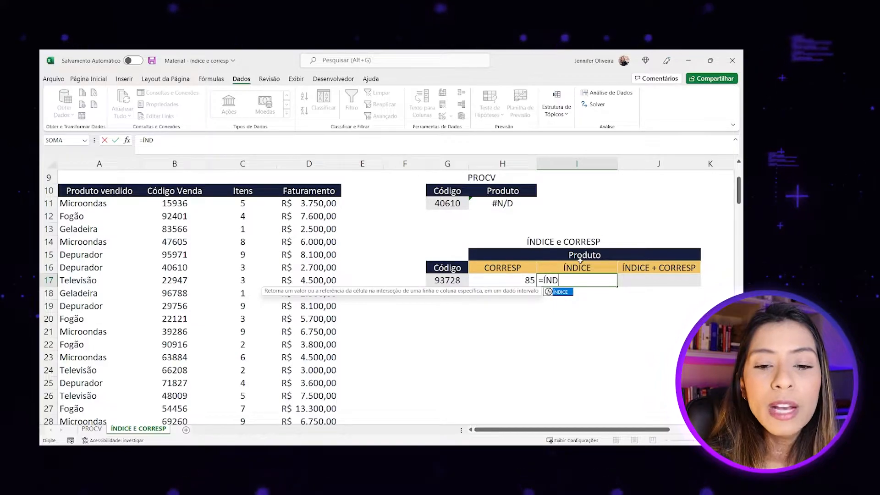
double_click(563, 292)
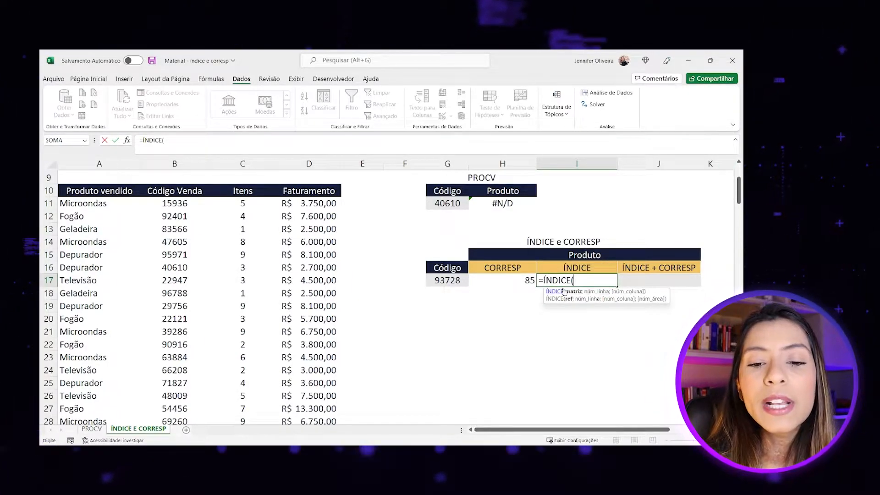
left_click(579, 340)
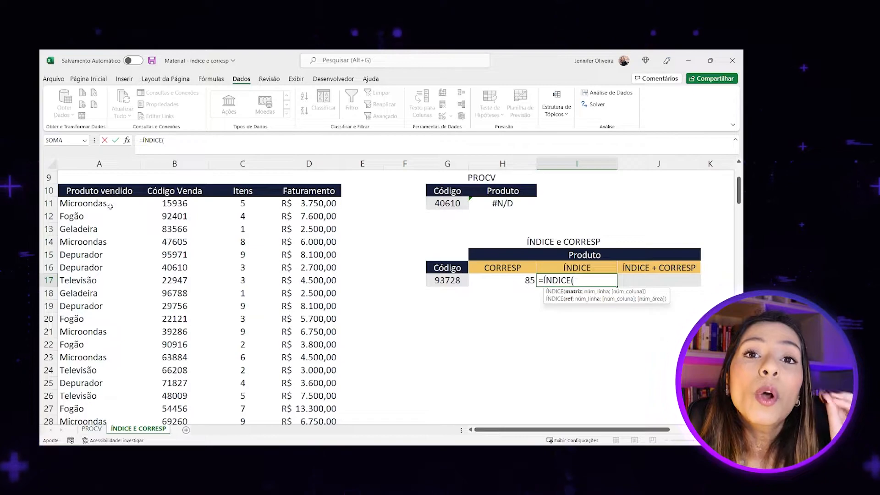
left_click(95, 191)
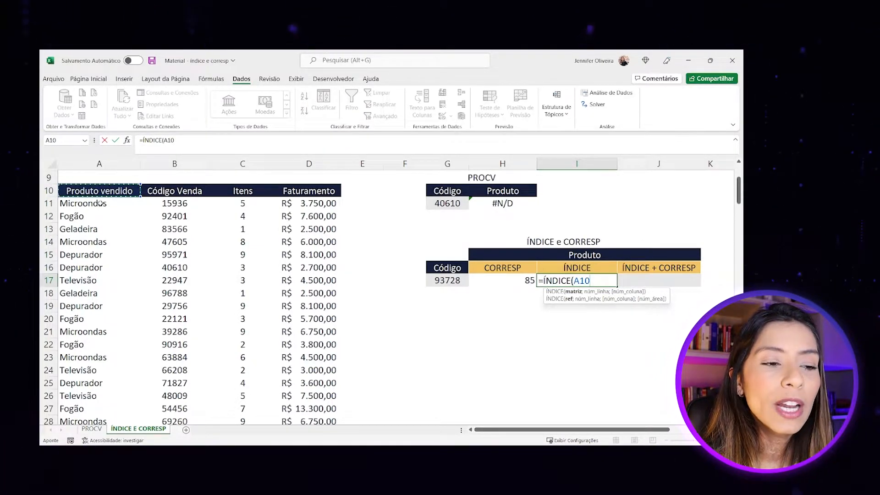
key("ctrl+shift+Down")
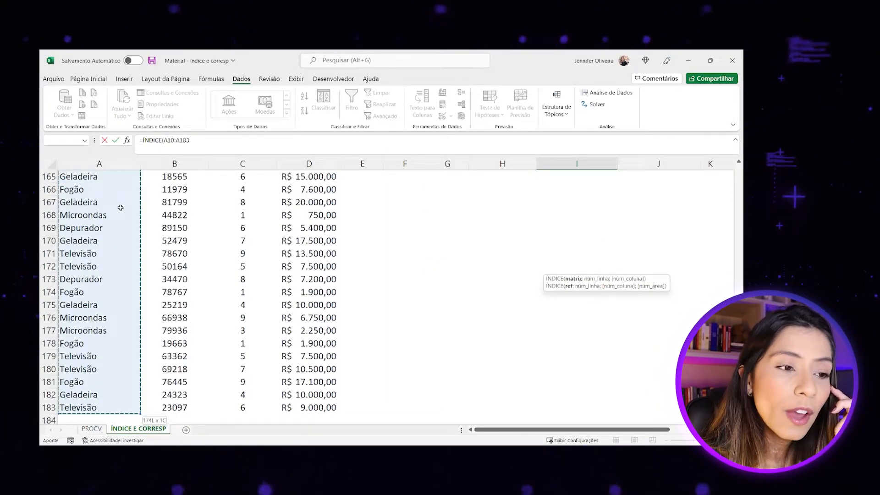
Complete the ÍNDICE formula in I17 with the CORRESP cell H17 as the row number.
type(";")
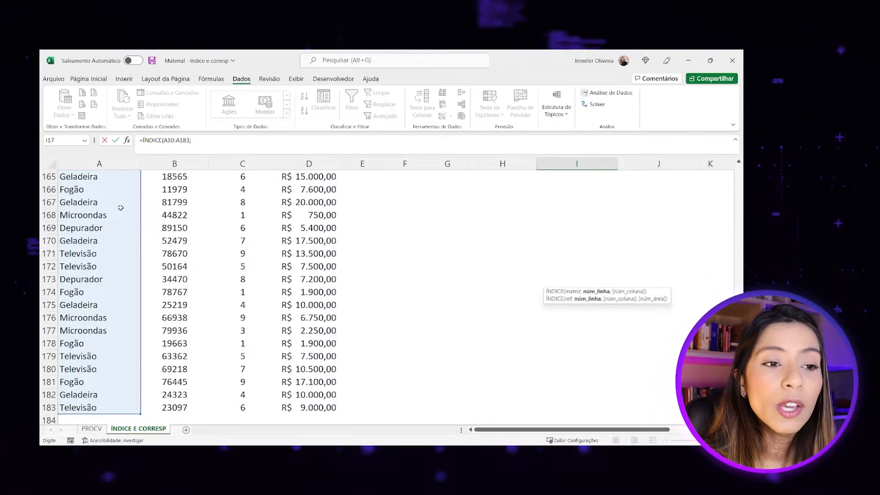
type("I1")
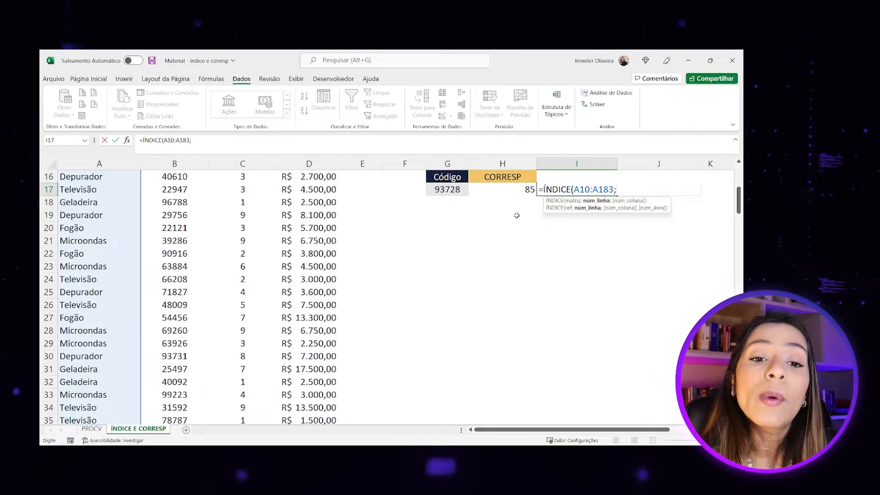
scroll(517, 216, "up", 1)
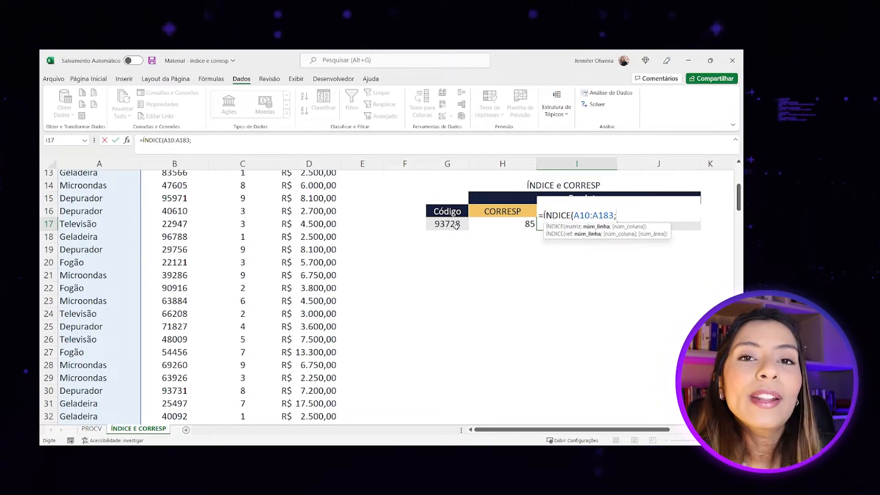
left_click(502, 224)
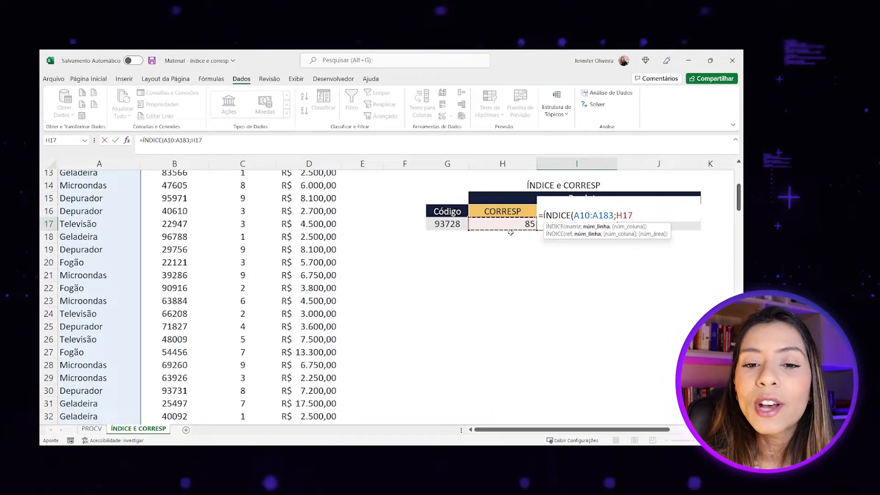
key("Return")
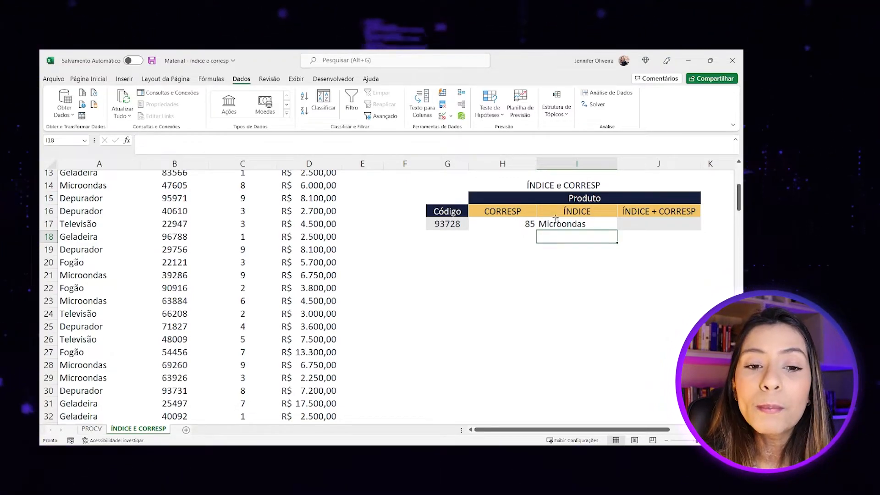
Choose code 15936 in G17 to test the CORRESP and ÍNDICE formulas.
left_click(455, 223)
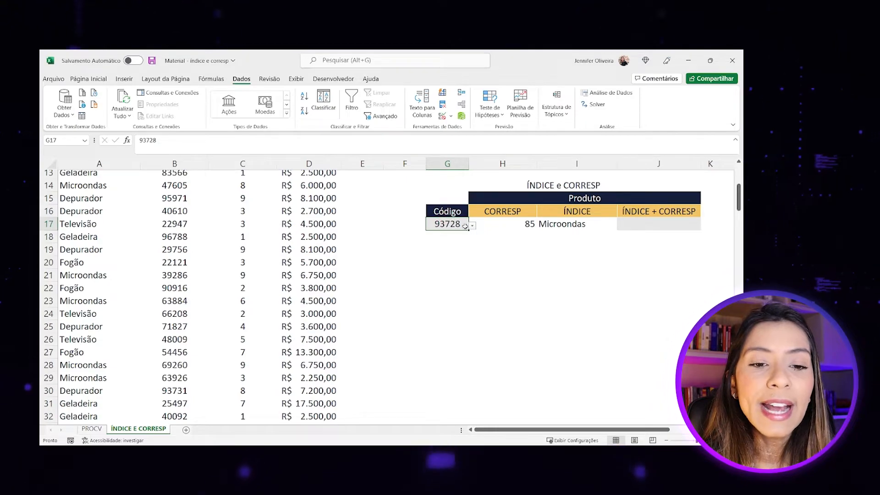
left_click(472, 223)
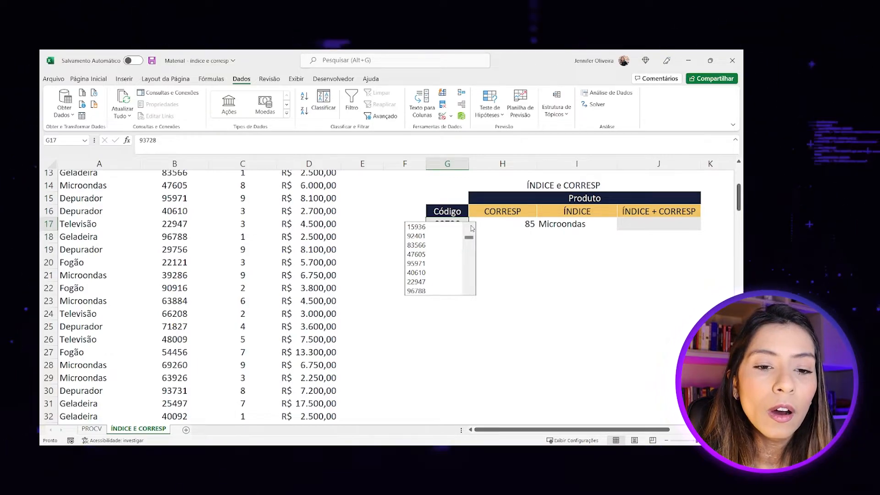
left_click(471, 238)
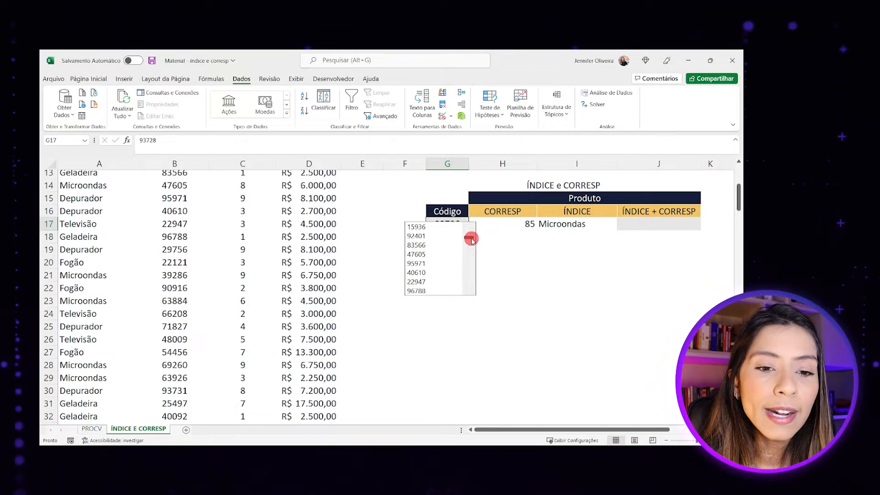
left_click(443, 227)
scroll(452, 292, "up", 2)
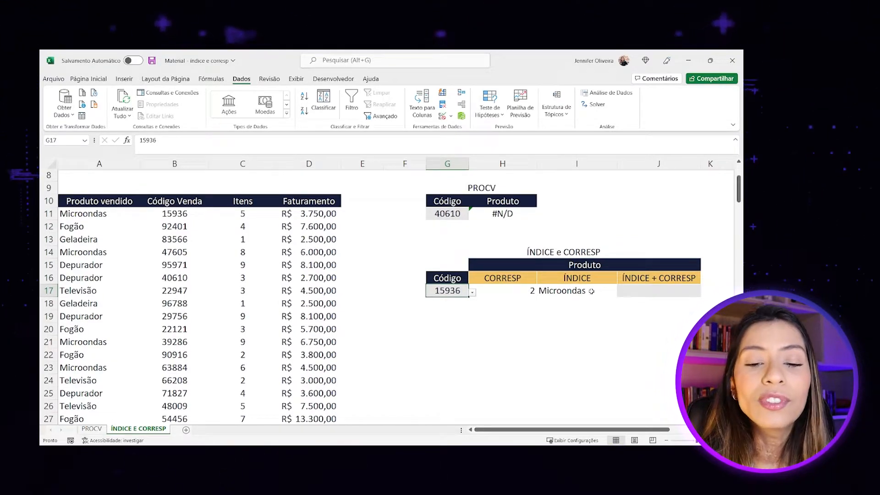
Set the code in G17 to 92401 and compare it with its row in the Produto vendido and Código Venda columns.
left_click(472, 292)
left_click(447, 311)
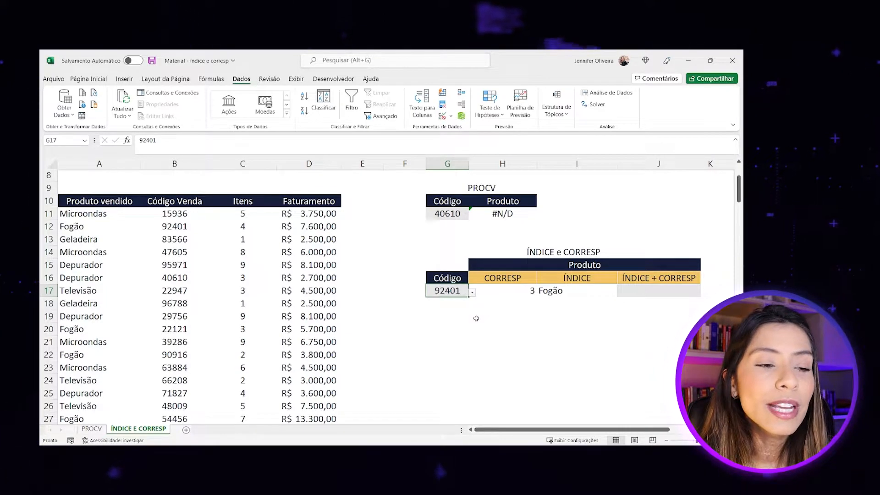
left_click(82, 226)
left_click_drag(130, 229, 178, 226)
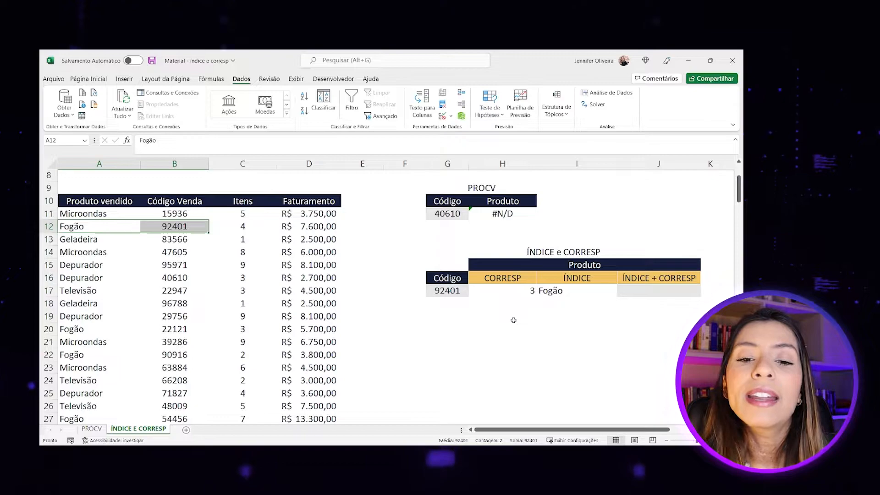
left_click_drag(451, 278, 449, 291)
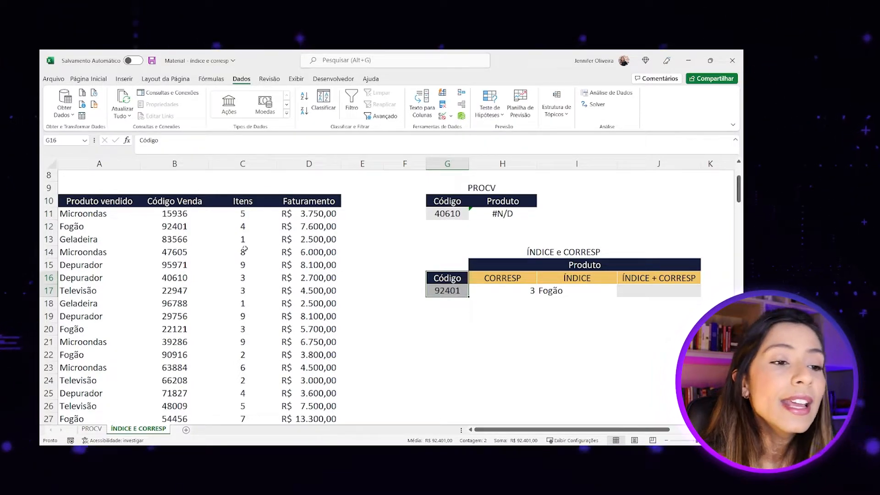
left_click_drag(181, 201, 179, 265)
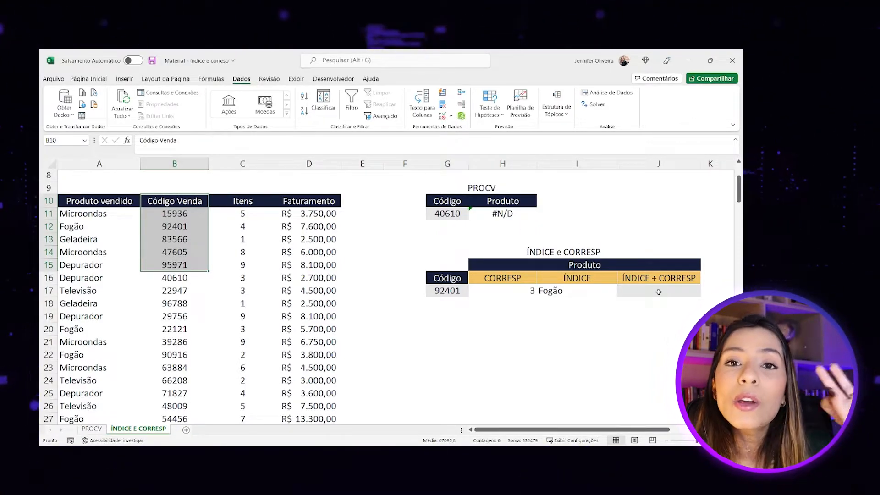
Start an ÍNDICE formula in J17 with the Produto vendido range locked as $A$10:$A$183.
left_click(637, 292)
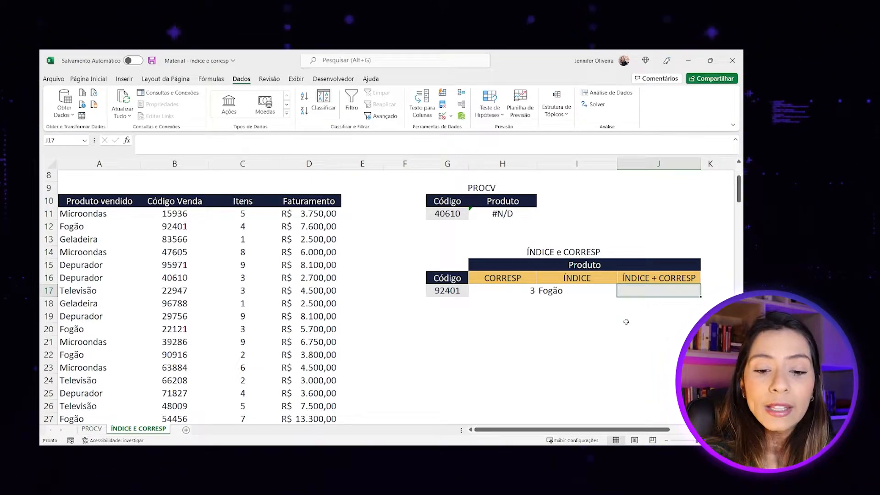
type("=")
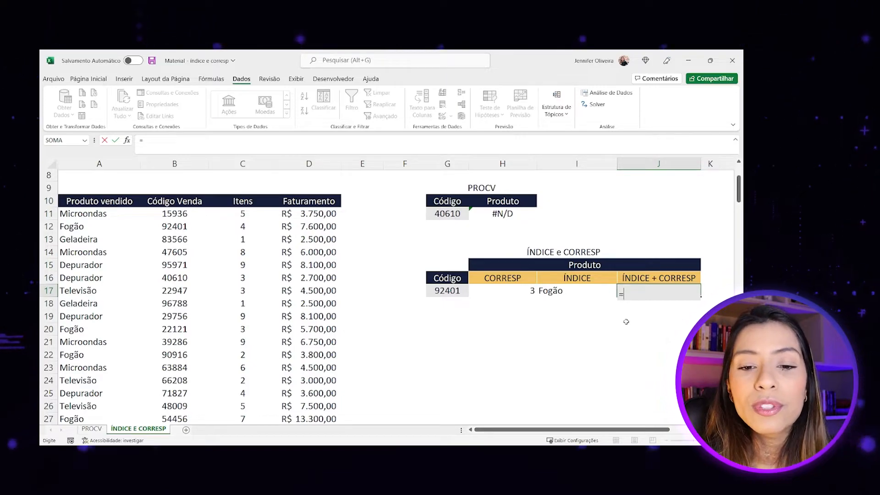
type("ÍNDICE(")
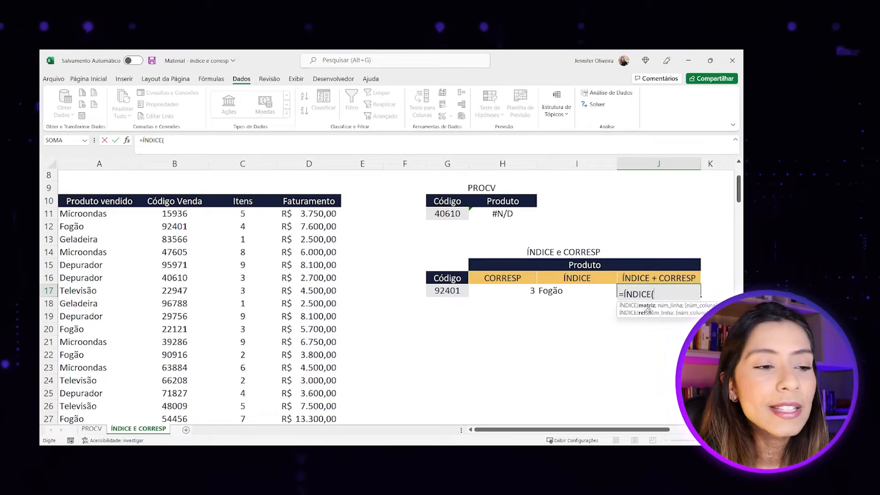
left_click(107, 205)
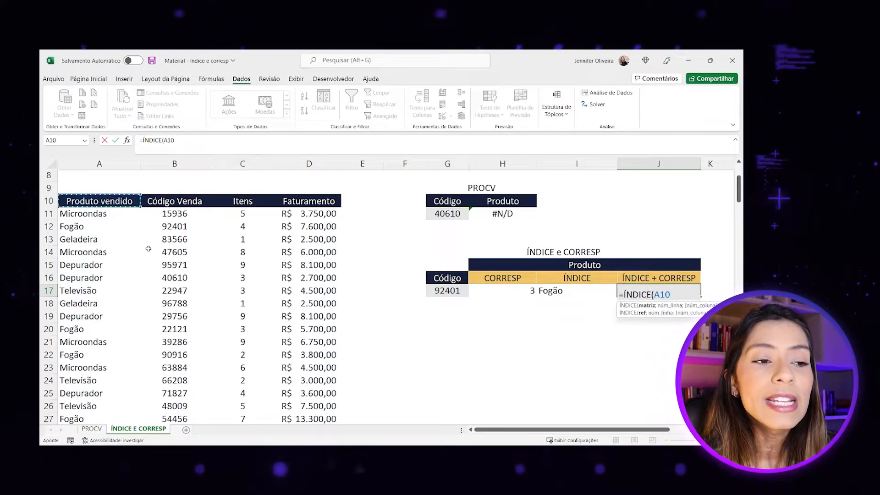
key("ctrl+shift+Down")
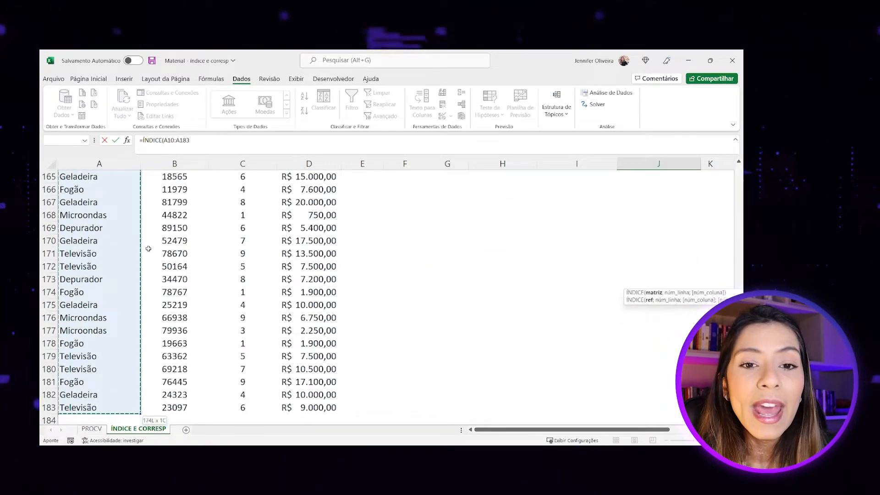
key("F4")
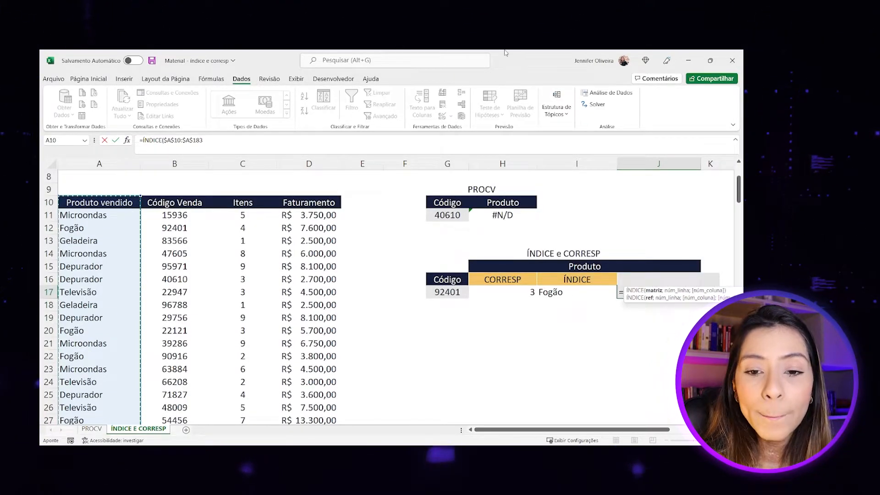
Nest a CORRESP function as the row number of the ÍNDICE formula in J17, with G17 as its lookup value.
type(";")
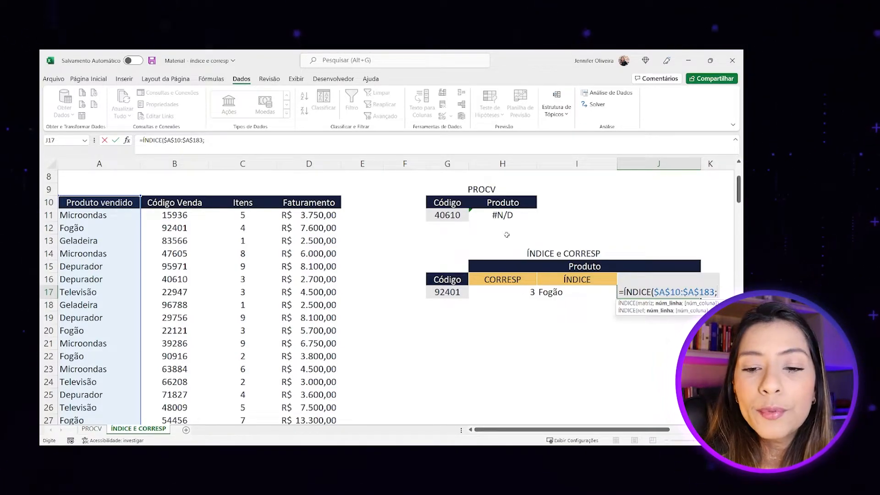
type("CORRESP")
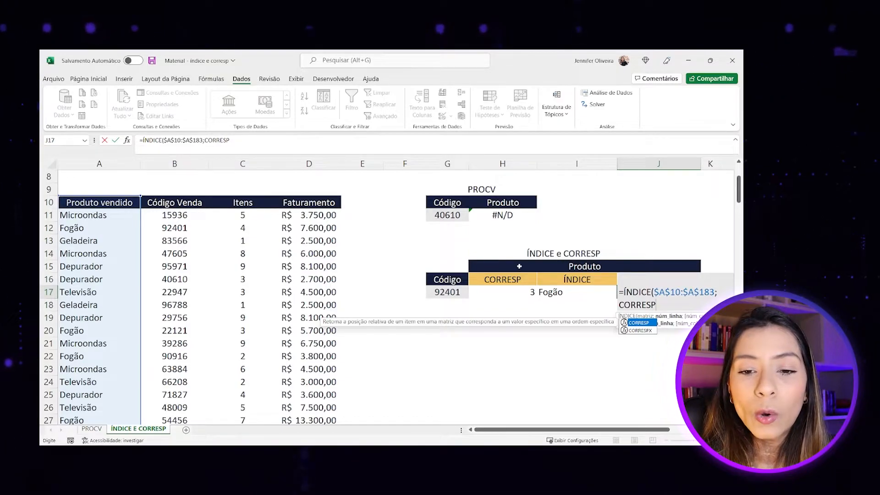
double_click(630, 325)
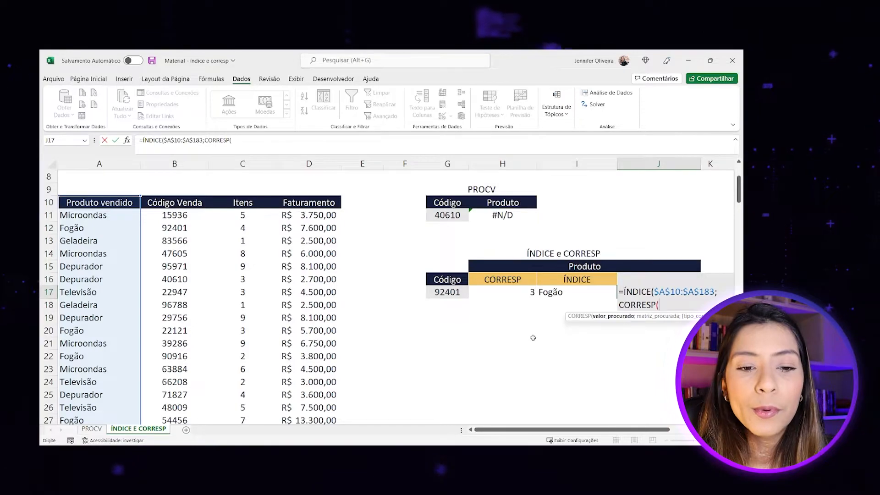
left_click(435, 291)
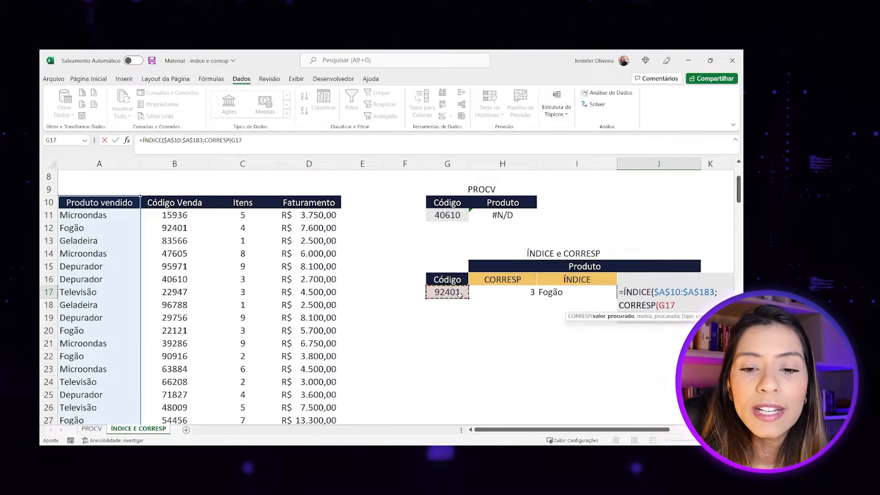
type(";")
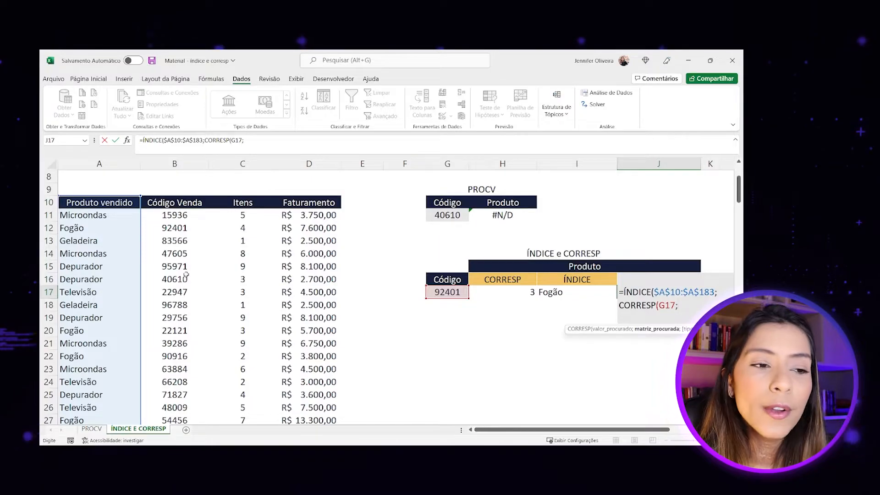
Complete the nested CORRESP with the Código Venda range locked as $B$10:$B$183 and match type 0, and enter the formula.
left_click(182, 201)
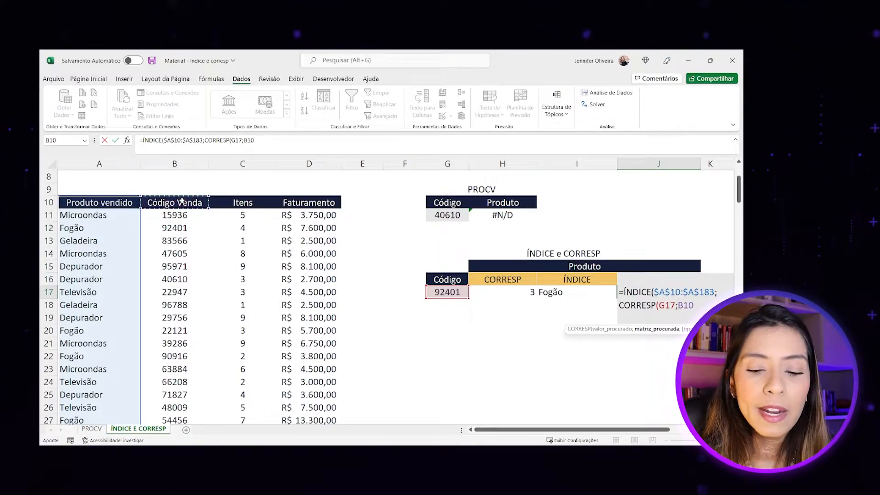
key("ctrl+shift+Down")
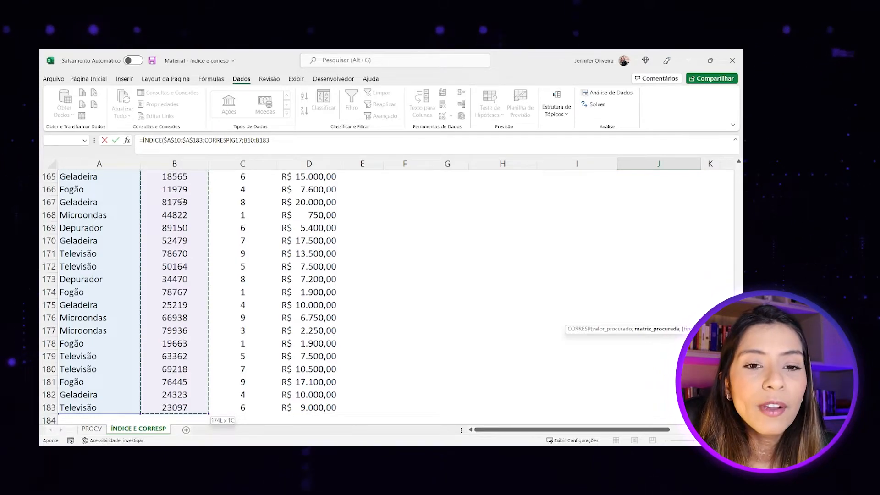
key("F4")
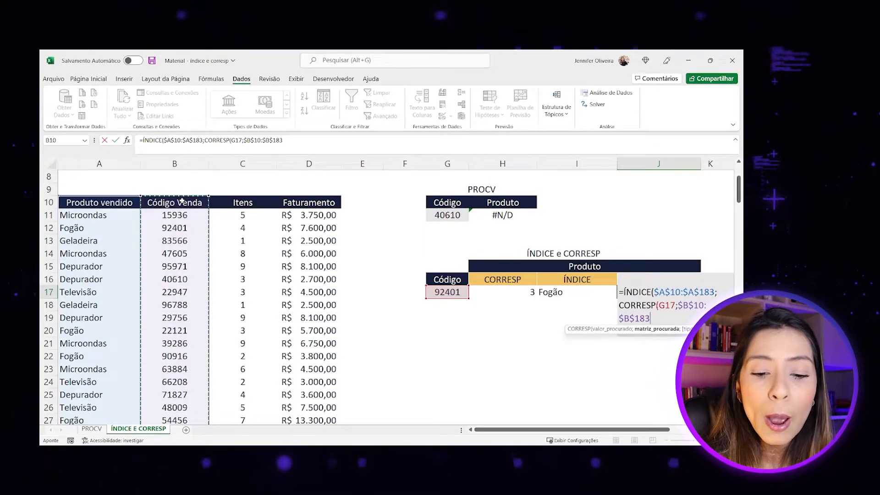
type(";0")
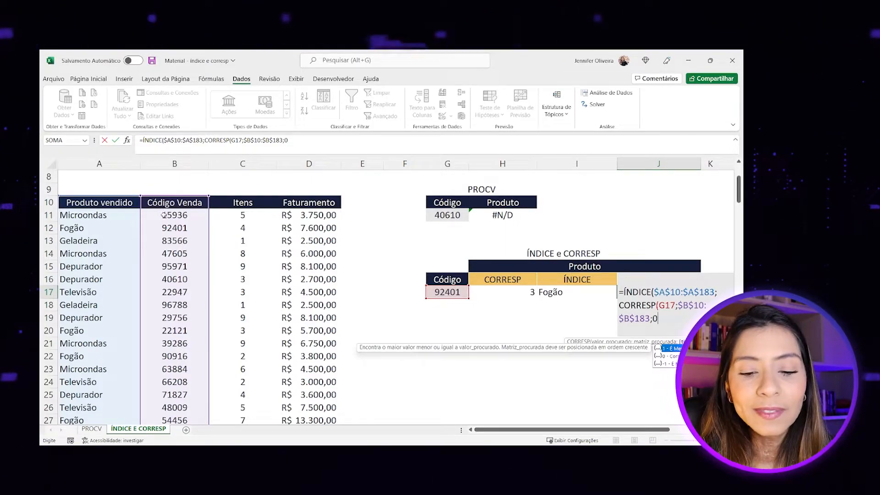
type("))")
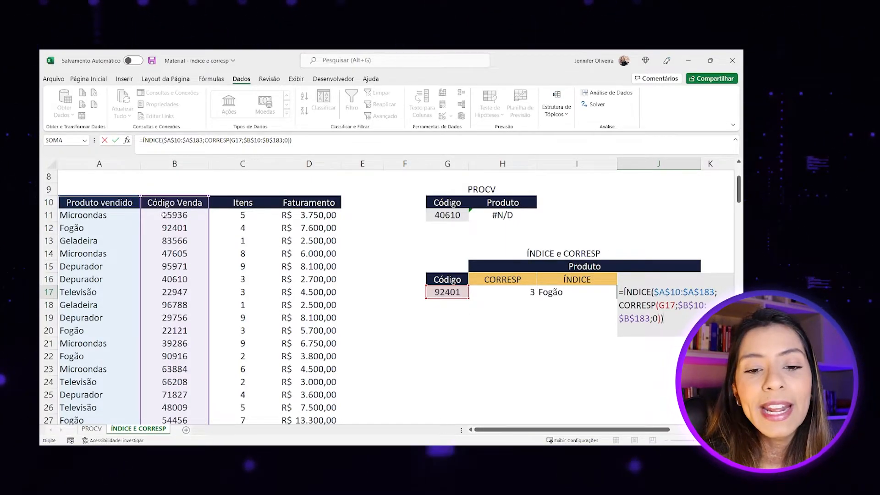
key("Return")
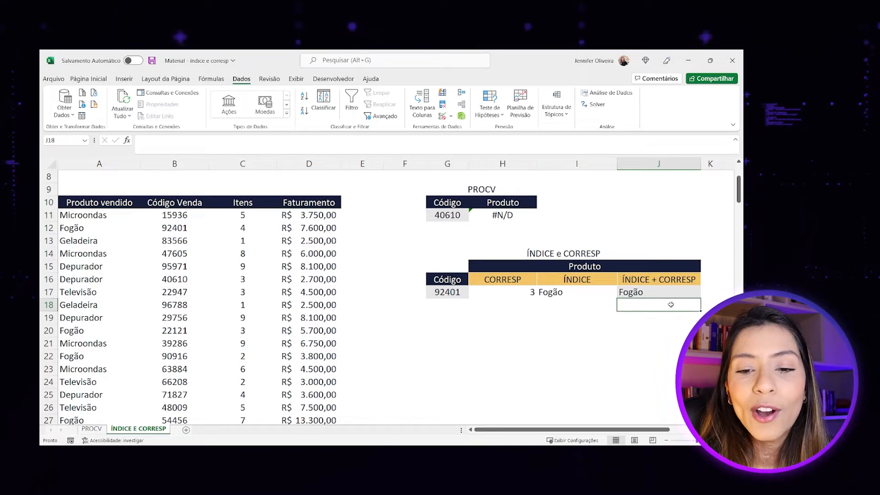
Test the combined formula by choosing code 95971 and finally code 90916 in G17.
left_click(447, 292)
left_click(473, 292)
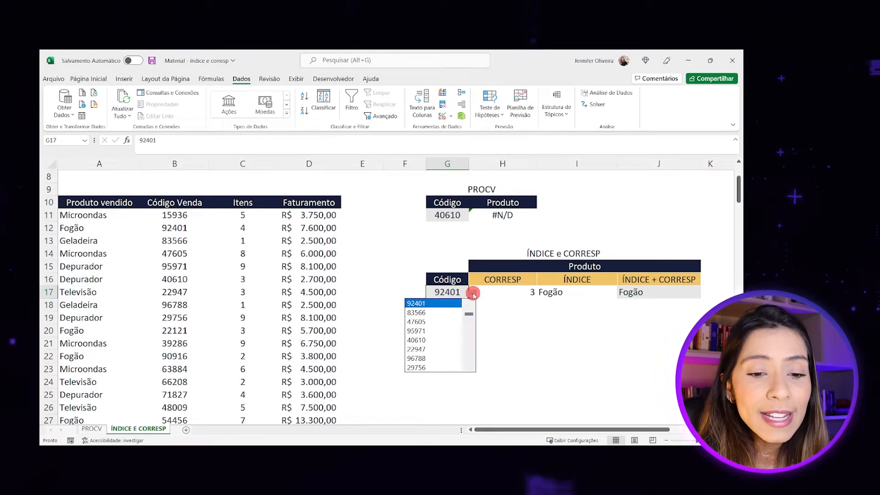
left_click(435, 331)
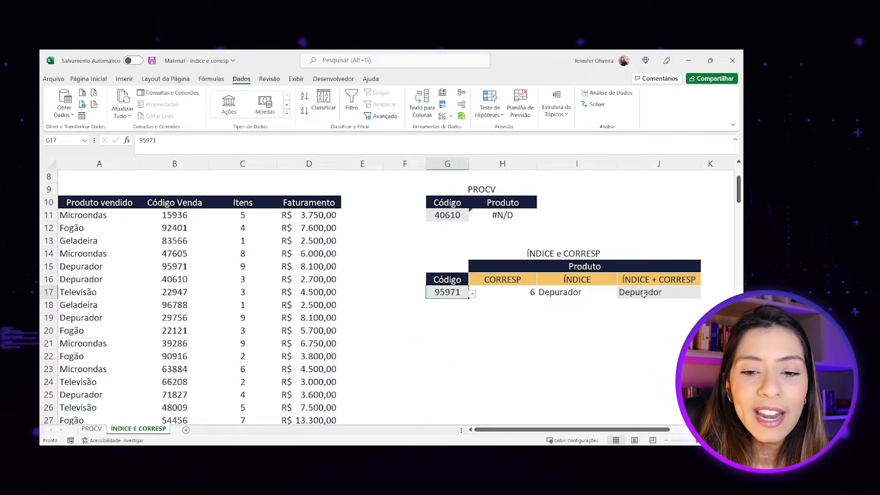
left_click(472, 294)
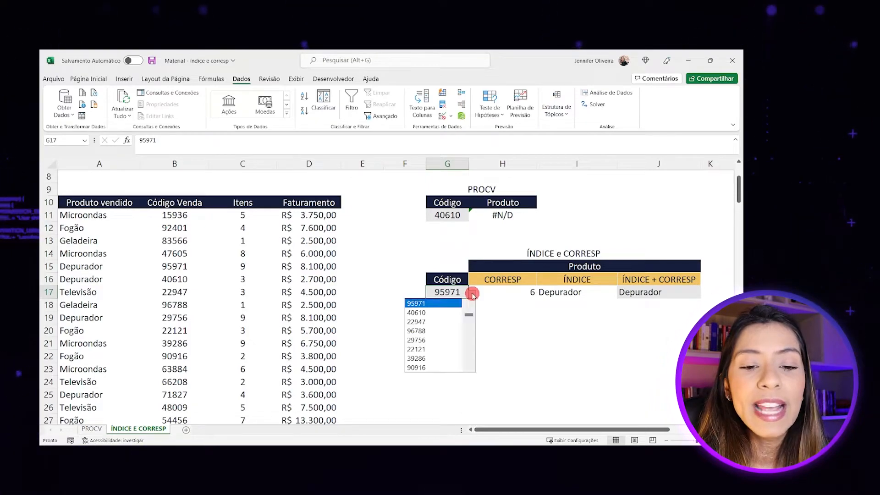
left_click(452, 366)
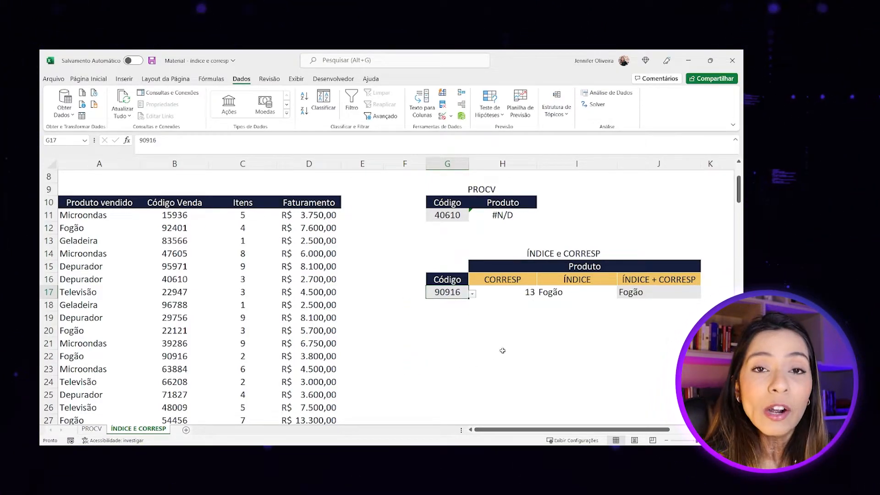